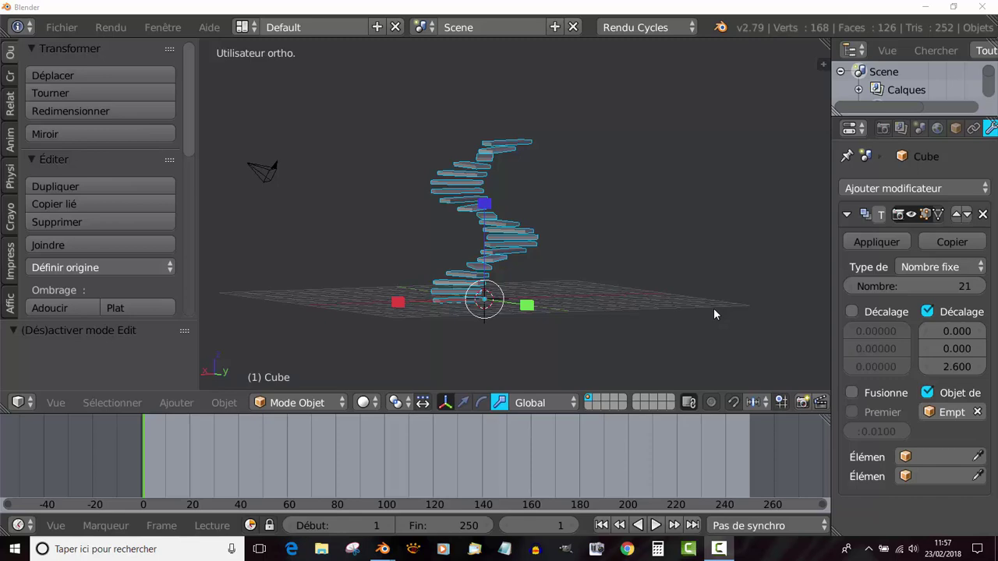
{"action": "middle_click_drag", "start_coordinate": [625, 279], "coordinate": [588, 257]}
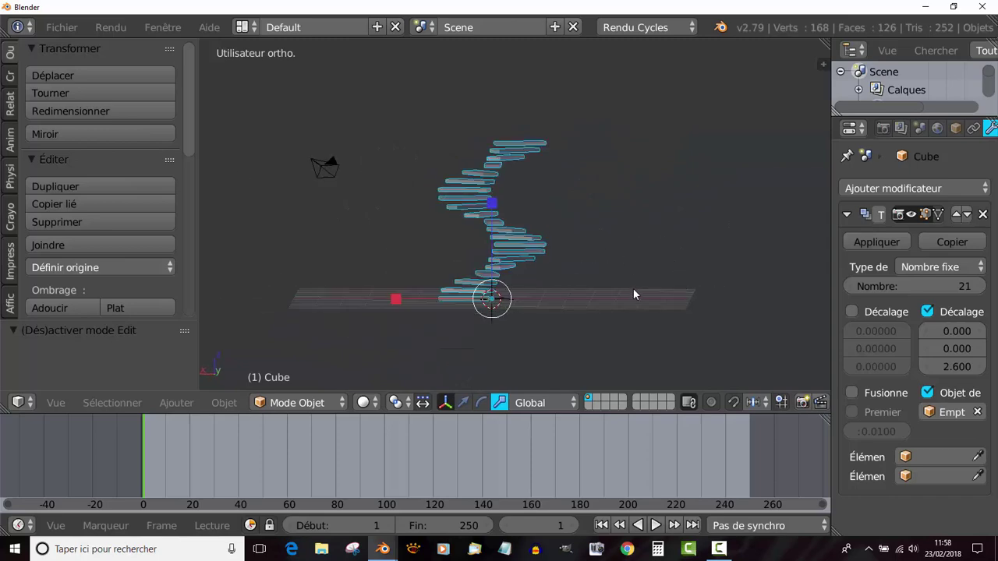
{"action": "middle_click_drag", "start_coordinate": [613, 256], "coordinate": [594, 316]}
{"action": "mouse_move", "coordinate": [522, 324]}
{"action": "middle_mouse_down"}
{"action": "mouse_move", "coordinate": [572, 324]}
{"action": "mouse_move", "coordinate": [537, 321]}
{"action": "middle_mouse_up"}
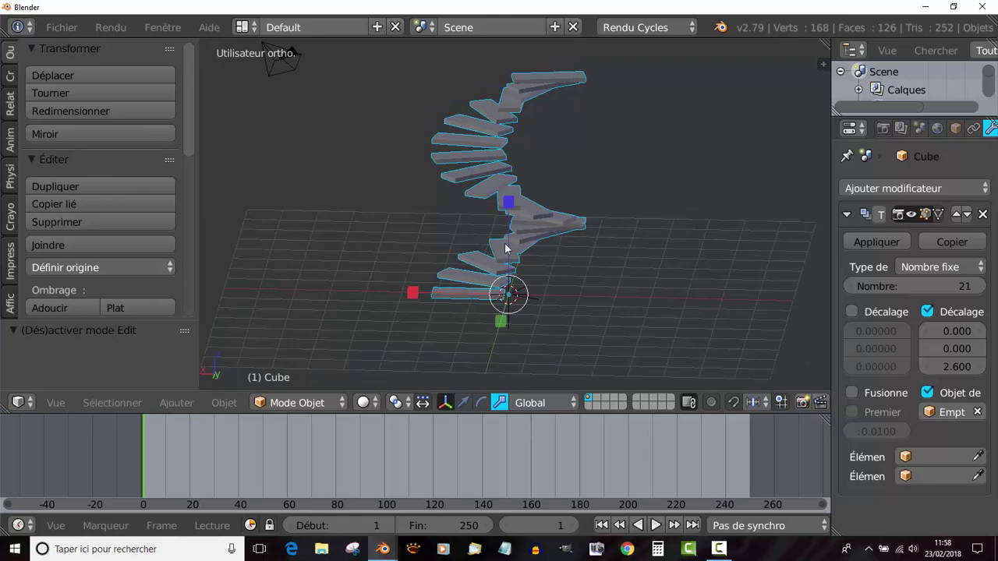
{"action": "middle_click_drag", "start_coordinate": [608, 326], "coordinate": [600, 302]}
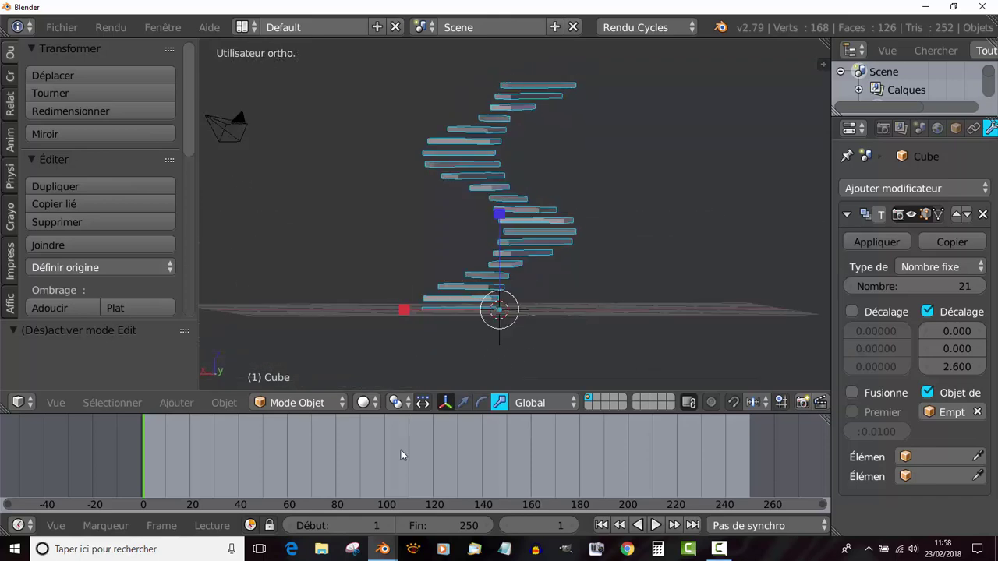
Switch to the Blender window with the empty scene and add a cube mesh at the origin in front view.
{"action": "mouse_move", "coordinate": [382, 549]}
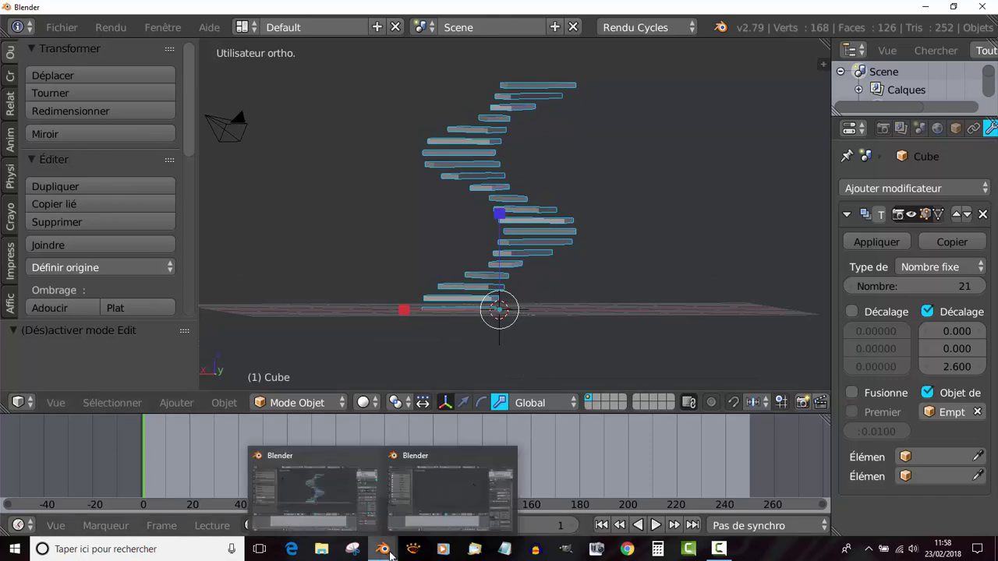
{"action": "left_click", "coordinate": [435, 497]}
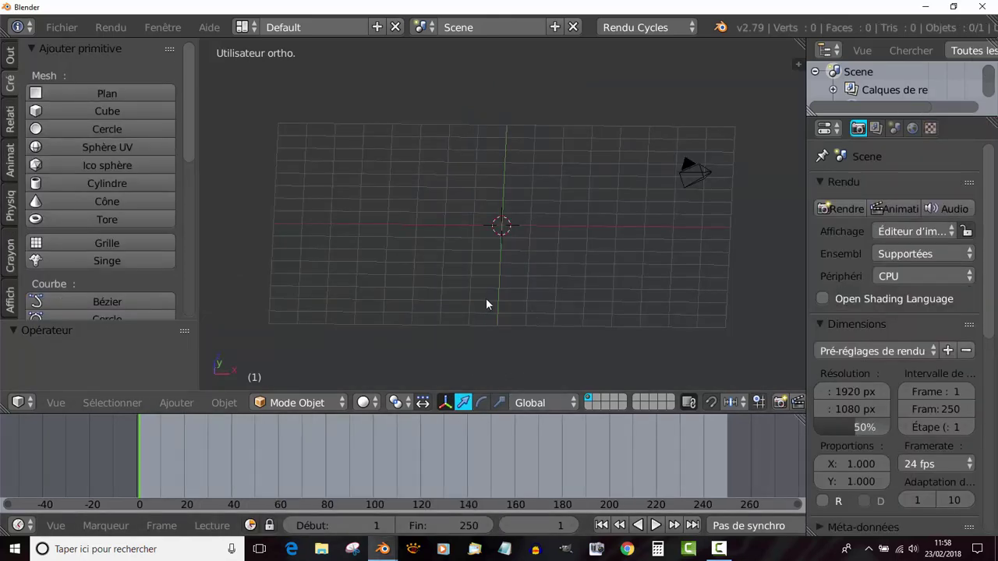
{"action": "key", "text": "KP_1"}
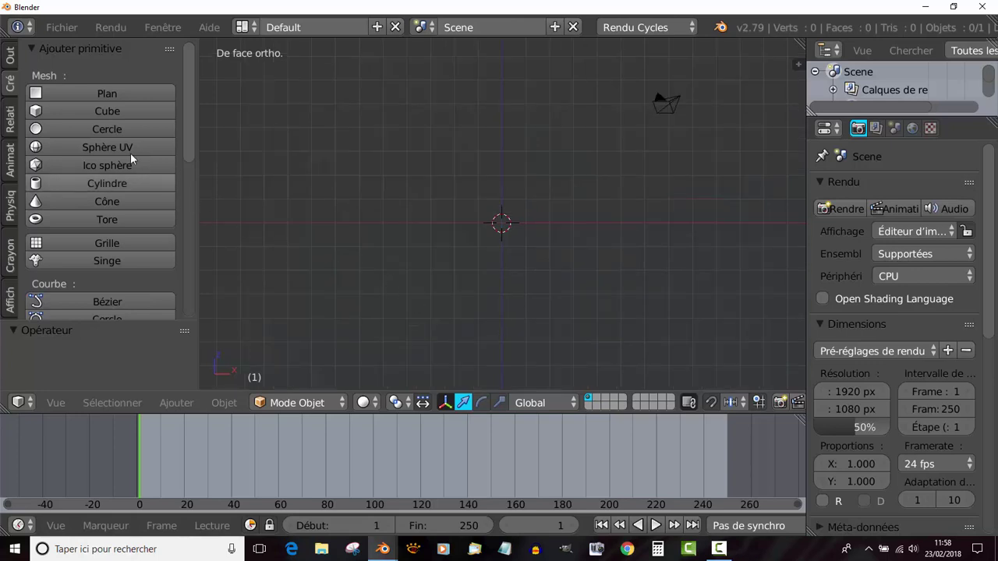
{"action": "left_click", "coordinate": [62, 111]}
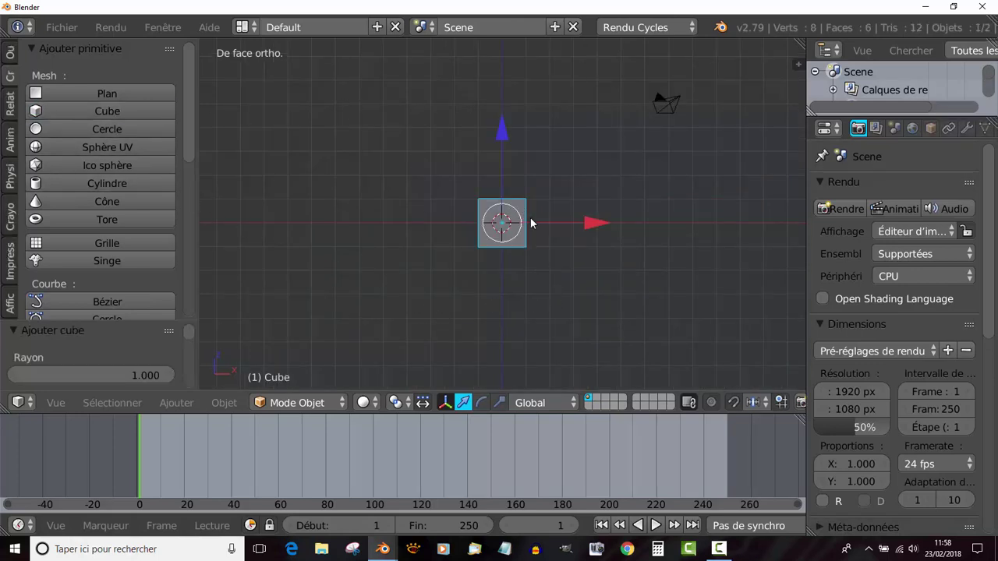
{"action": "scroll", "coordinate": [528, 222], "scroll_direction": "up", "scroll_amount": 3}
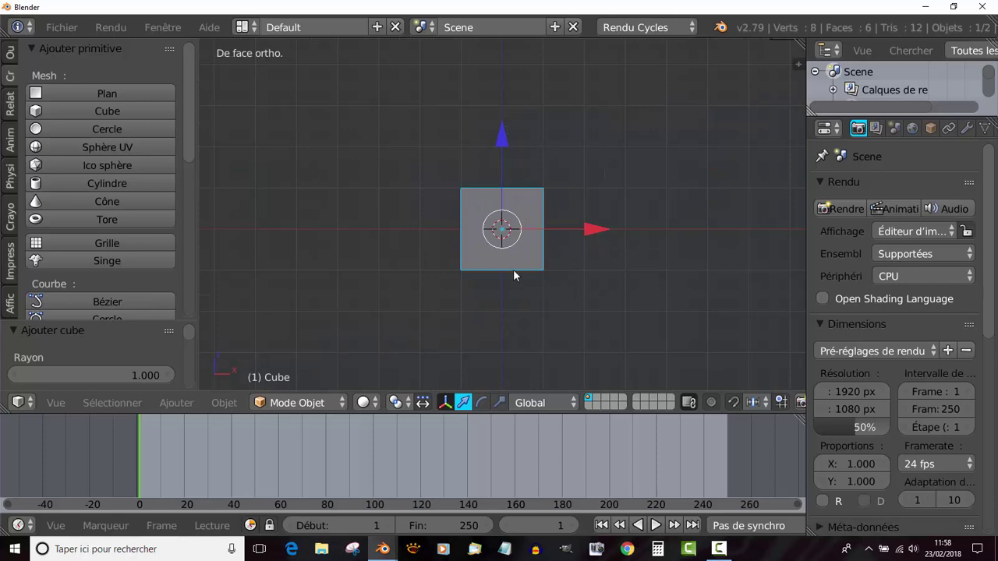
Flatten the cube's mesh in Edit Mode by scaling it along Z by about 0.227.
{"action": "key", "text": "Tab"}
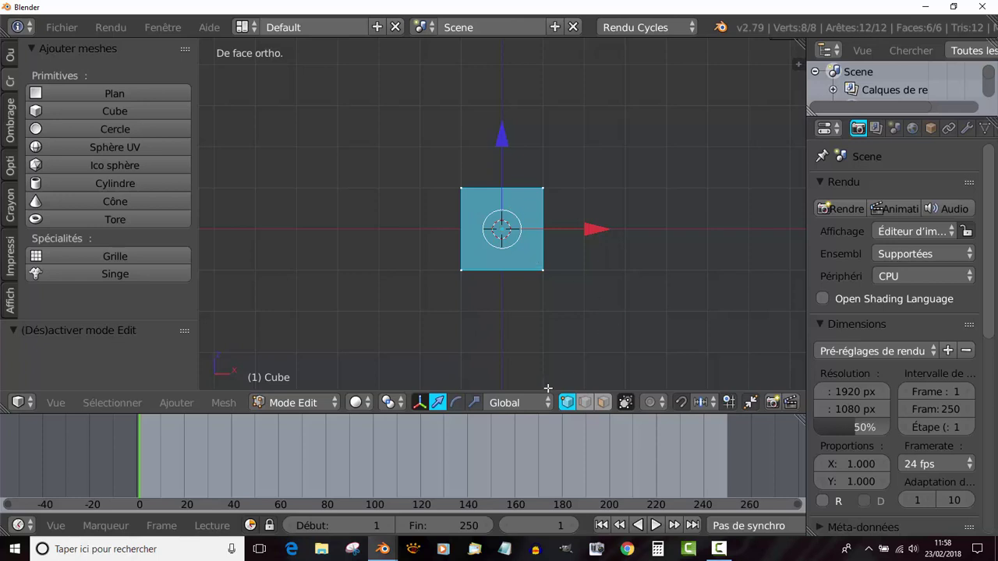
{"action": "left_click", "coordinate": [473, 402]}
{"action": "left_click_drag", "start_coordinate": [502, 134], "coordinate": [503, 211]}
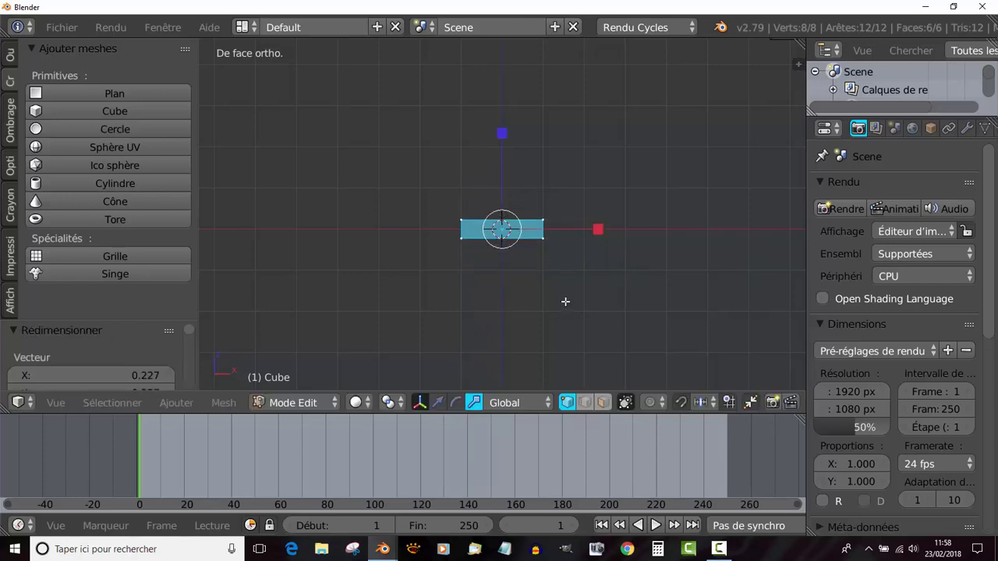
{"action": "key", "text": "Tab"}
{"action": "key", "text": "Tab"}
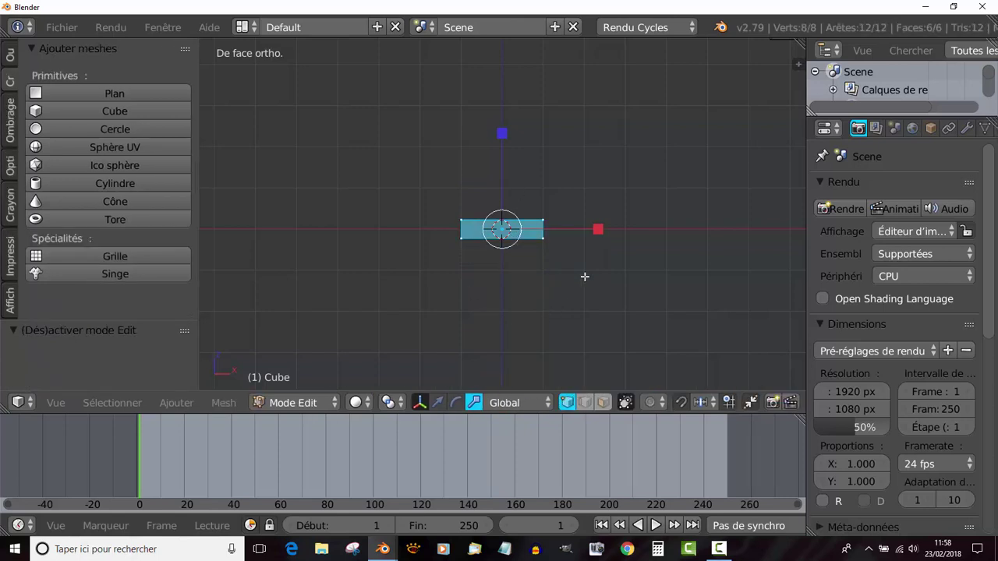
In top view, narrow the mesh along Y and stretch it along X by about 2.031 to form a stair tread.
{"action": "key", "text": "KP_7"}
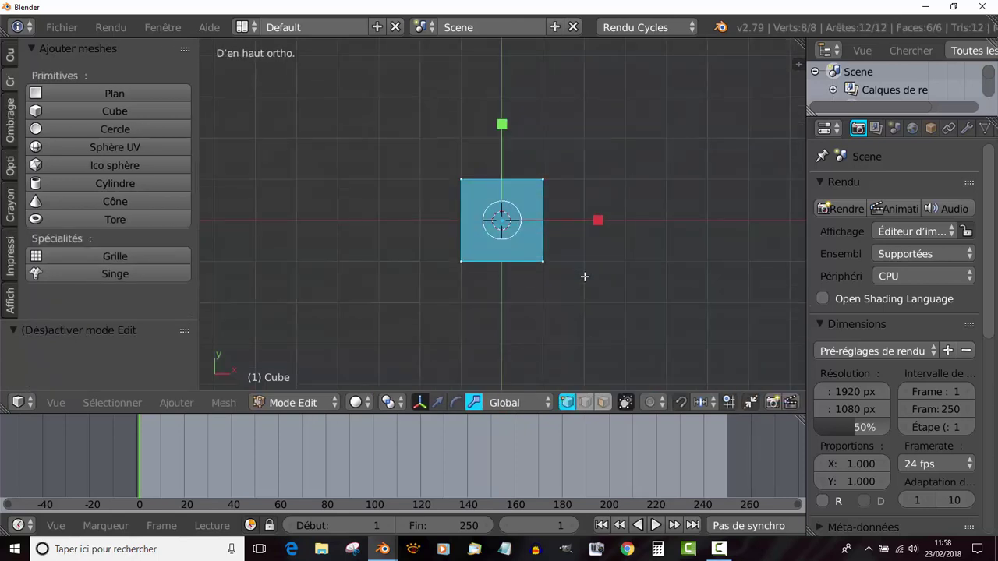
{"action": "left_click_drag", "start_coordinate": [502, 124], "coordinate": [516, 196]}
{"action": "left_click_drag", "start_coordinate": [598, 221], "coordinate": [699, 219]}
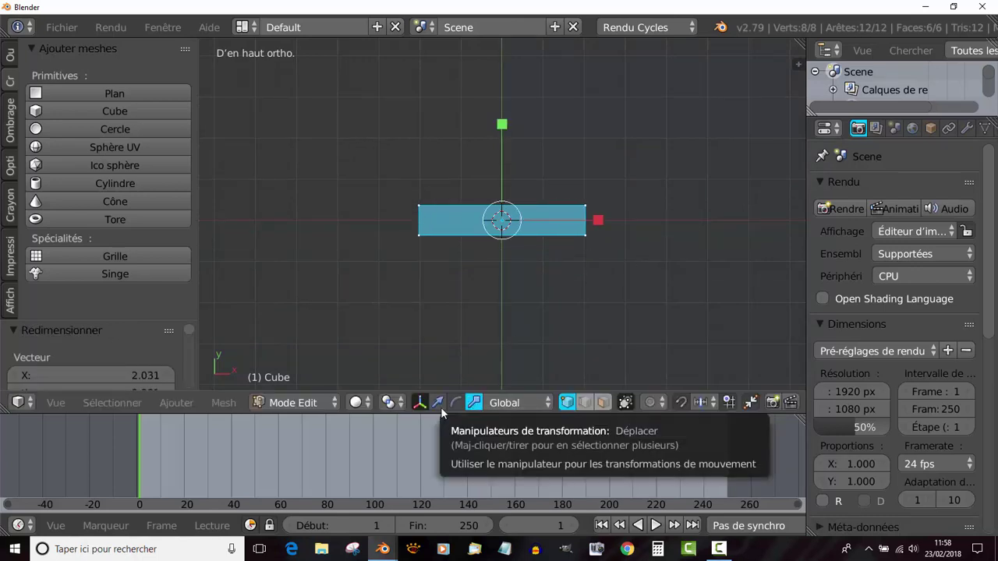
Move the tread's mesh about 3.17 along X away from the object's origin and return to Object Mode.
{"action": "left_click", "coordinate": [437, 402]}
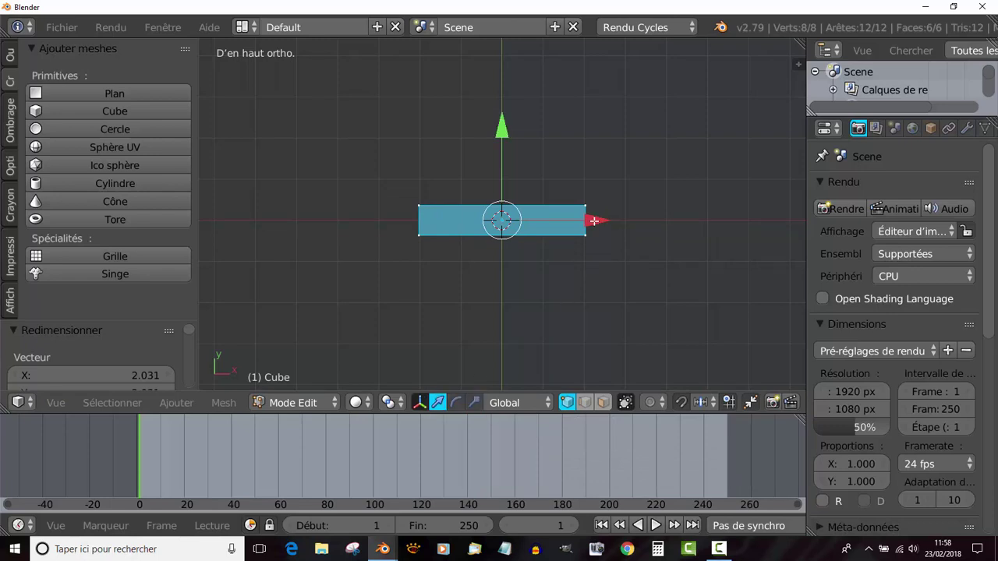
{"action": "left_click_drag", "start_coordinate": [598, 219], "coordinate": [740, 219]}
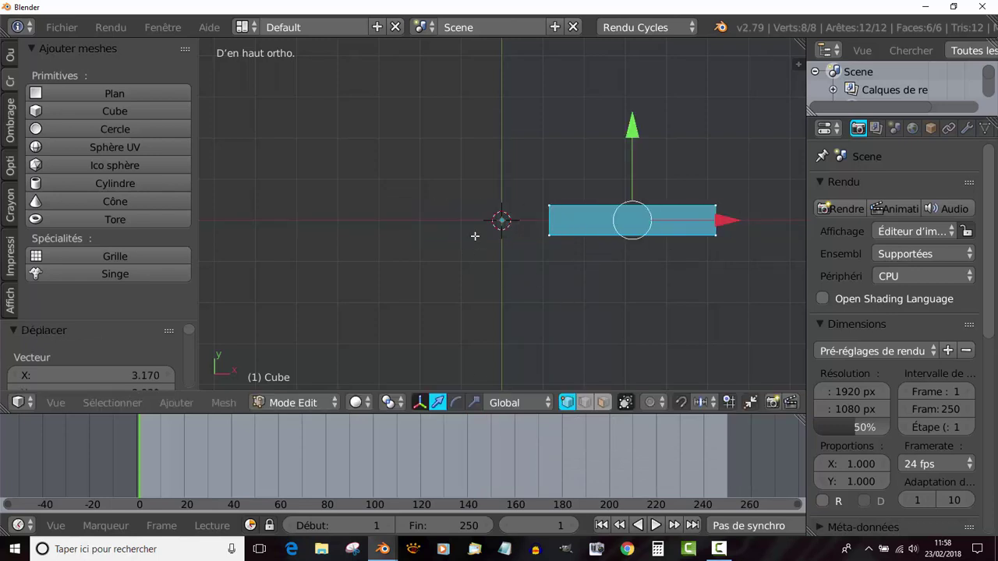
{"action": "scroll", "coordinate": [503, 222], "scroll_direction": "up", "scroll_amount": 3}
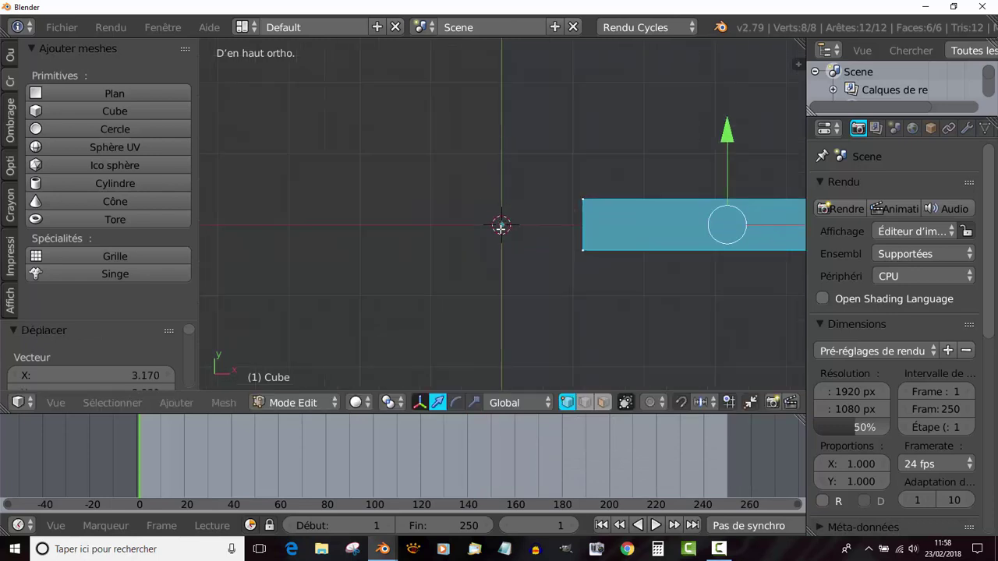
{"action": "scroll", "coordinate": [503, 222], "scroll_direction": "down", "scroll_amount": 3}
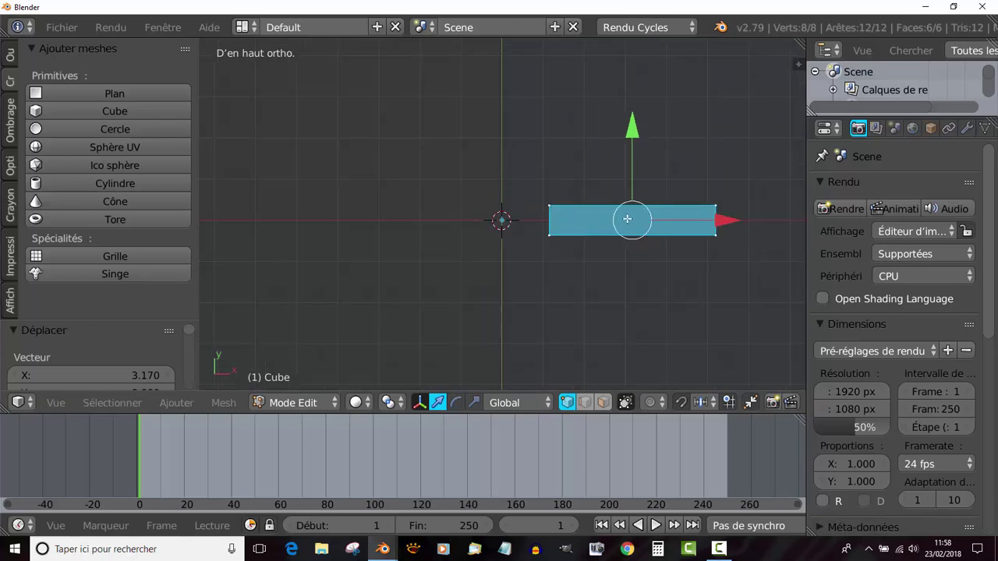
{"action": "key", "text": "Tab"}
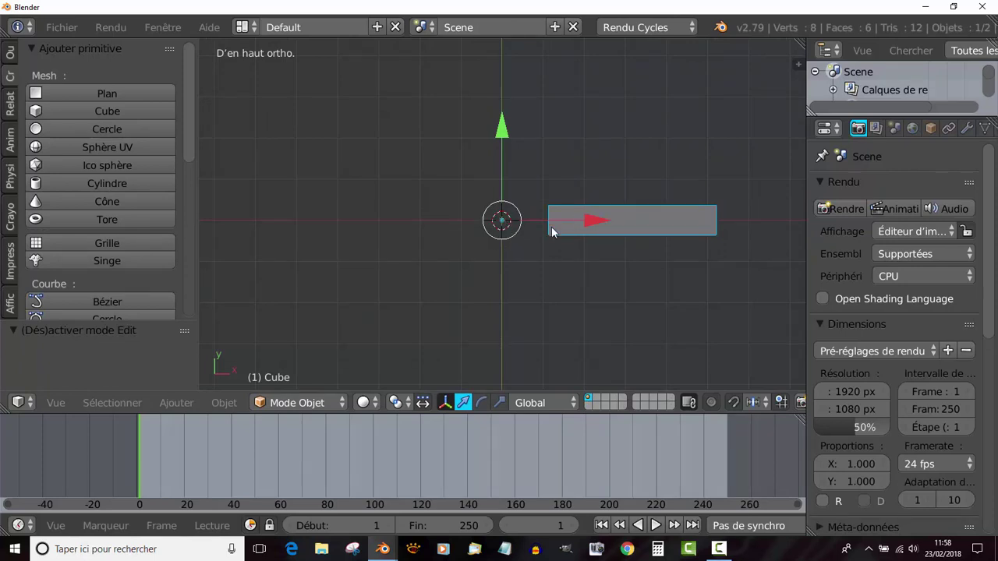
Set the tread's origin to the 3D cursor.
{"action": "left_click", "coordinate": [10, 53]}
{"action": "left_click", "coordinate": [68, 267]}
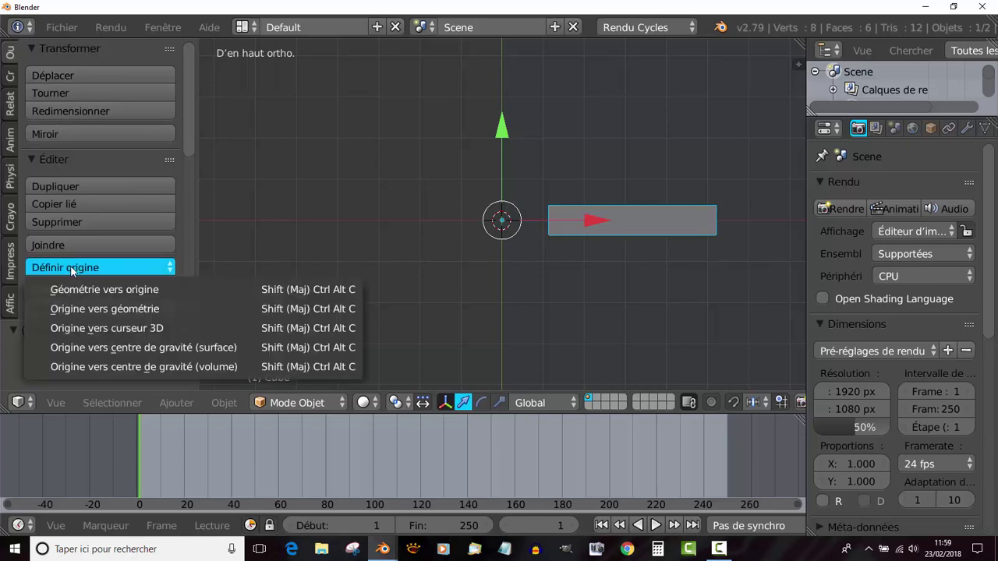
{"action": "left_click", "coordinate": [102, 328]}
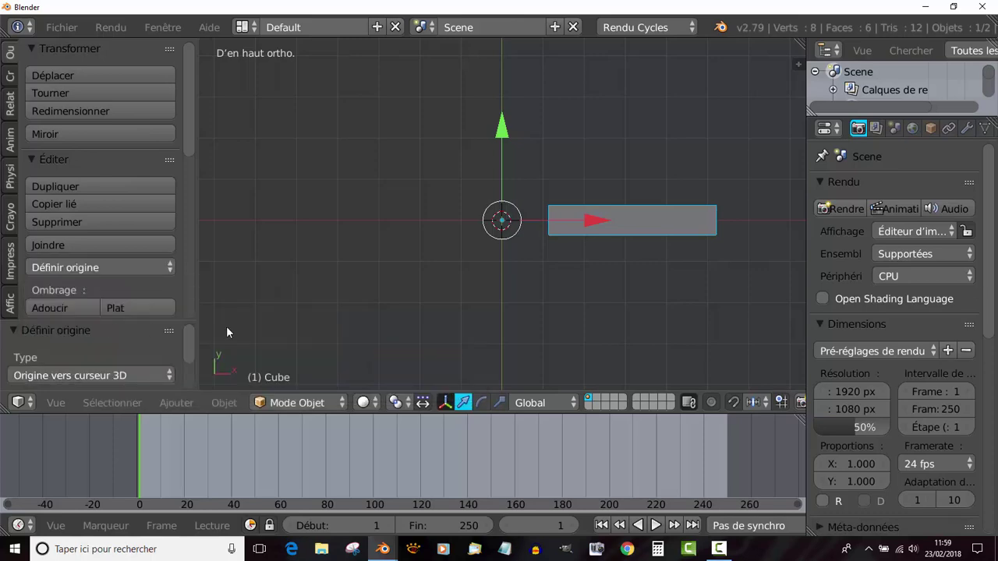
Try to rotate the tread about the global Z axis around its origin.
{"action": "middle_click_drag", "start_coordinate": [484, 300], "coordinate": [616, 223]}
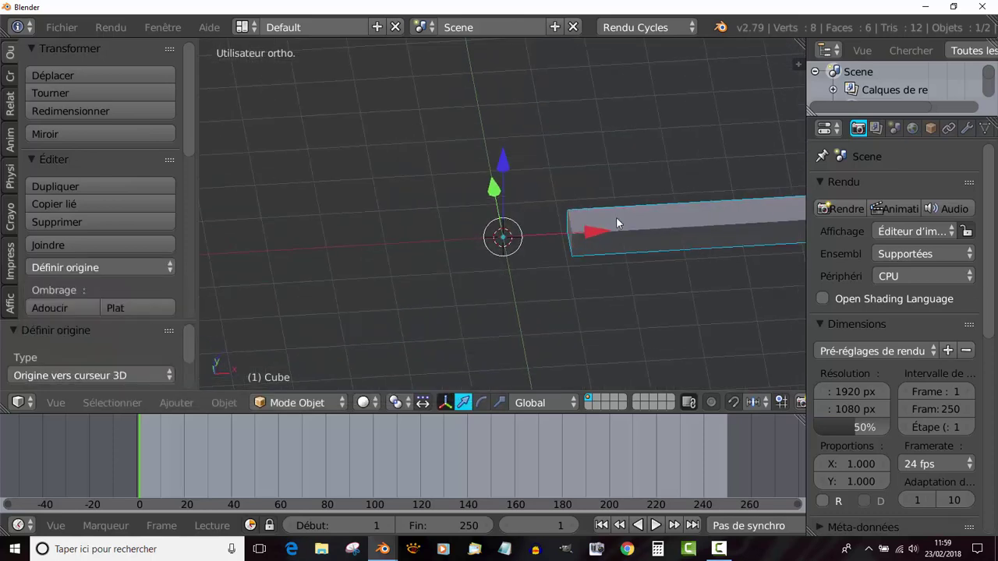
{"action": "key", "text": "r"}
{"action": "key", "text": "z"}
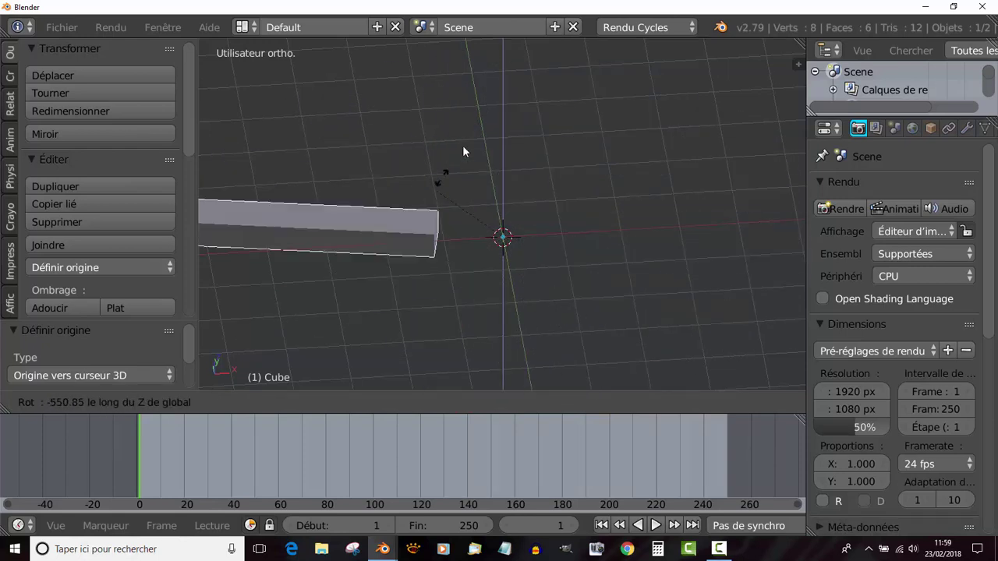
{"action": "left_click", "coordinate": [660, 179]}
Add a plain axes Empty at the 3D cursor in front view.
{"action": "scroll", "coordinate": [663, 183], "scroll_direction": "down", "scroll_amount": 3}
{"action": "middle_click_drag", "start_coordinate": [671, 199], "coordinate": [603, 328]}
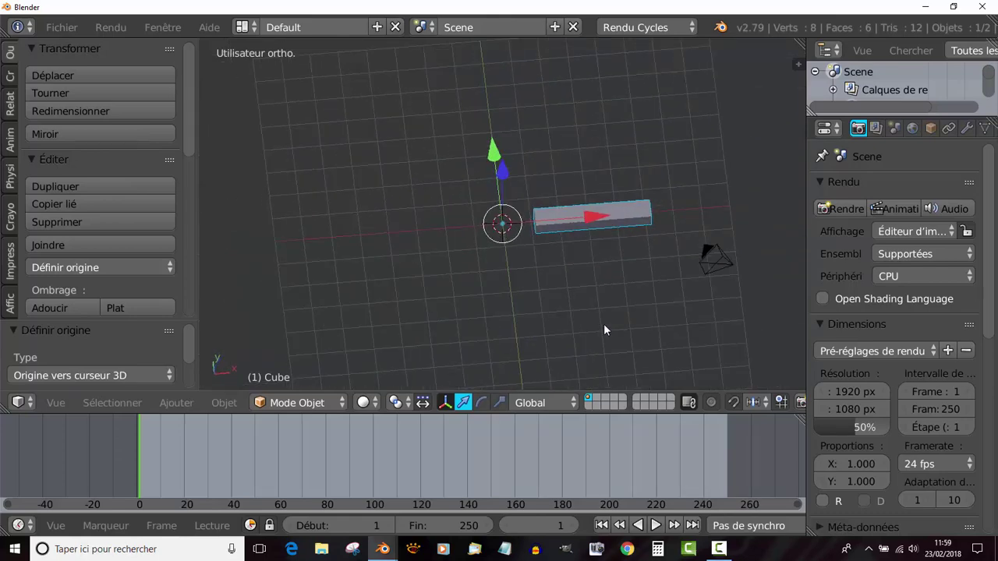
{"action": "key", "text": "KP_1"}
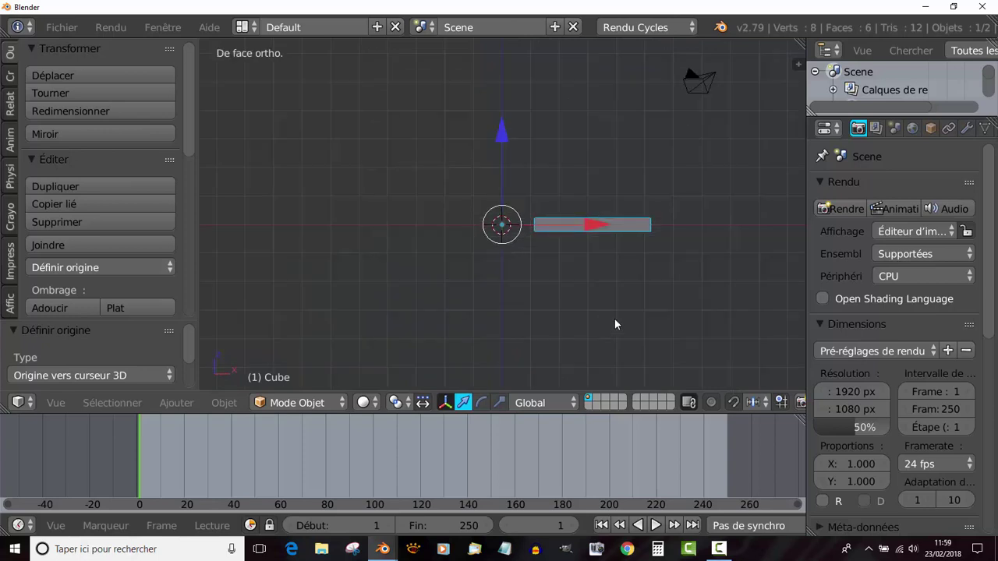
{"action": "scroll", "coordinate": [614, 320], "scroll_direction": "up", "scroll_amount": 3}
{"action": "middle_click_drag", "start_coordinate": [614, 320], "coordinate": [567, 315]}
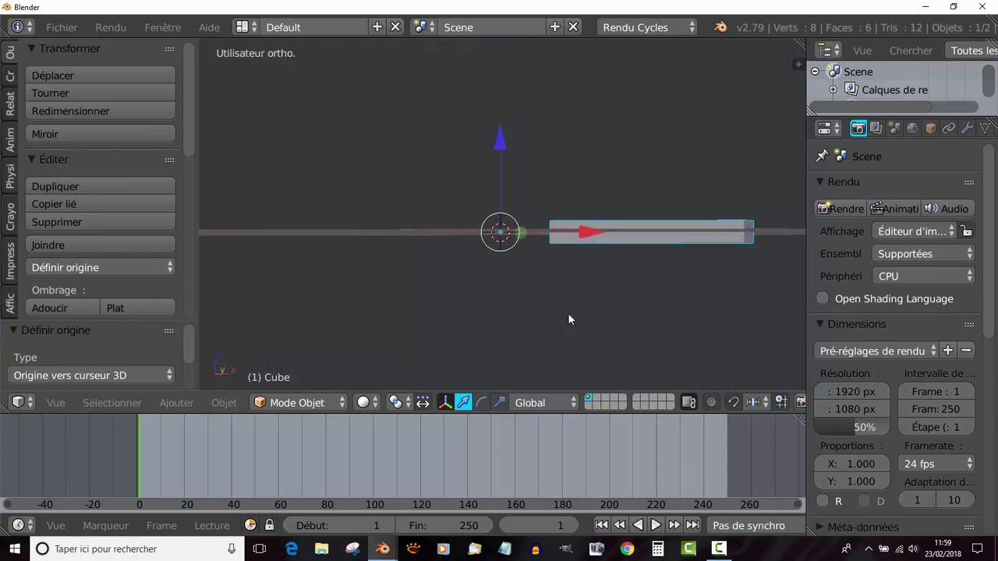
{"action": "key", "text": "KP_1"}
{"action": "middle_click_drag", "start_coordinate": [583, 300], "coordinate": [493, 319], "text": "shift"}
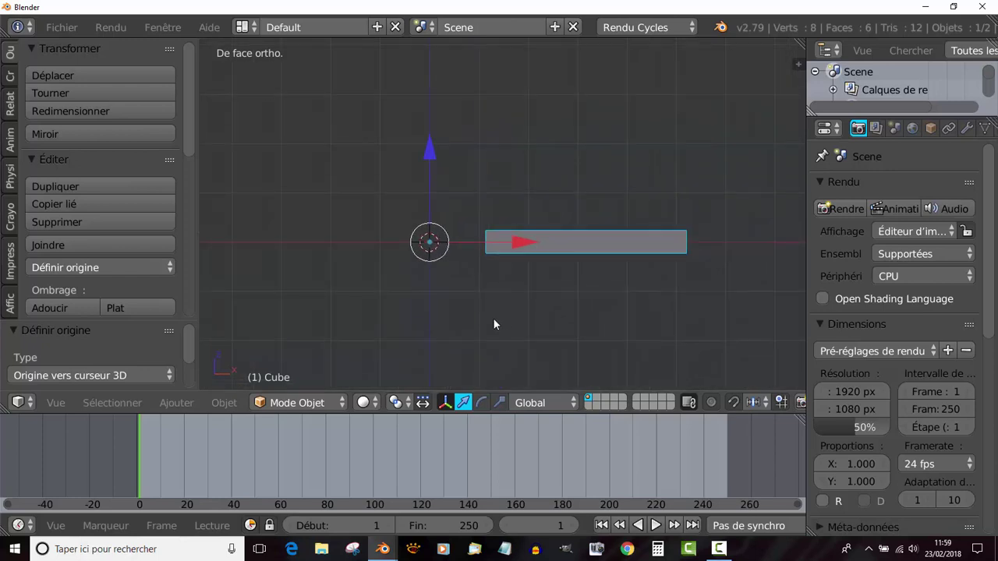
{"action": "left_click", "coordinate": [173, 402]}
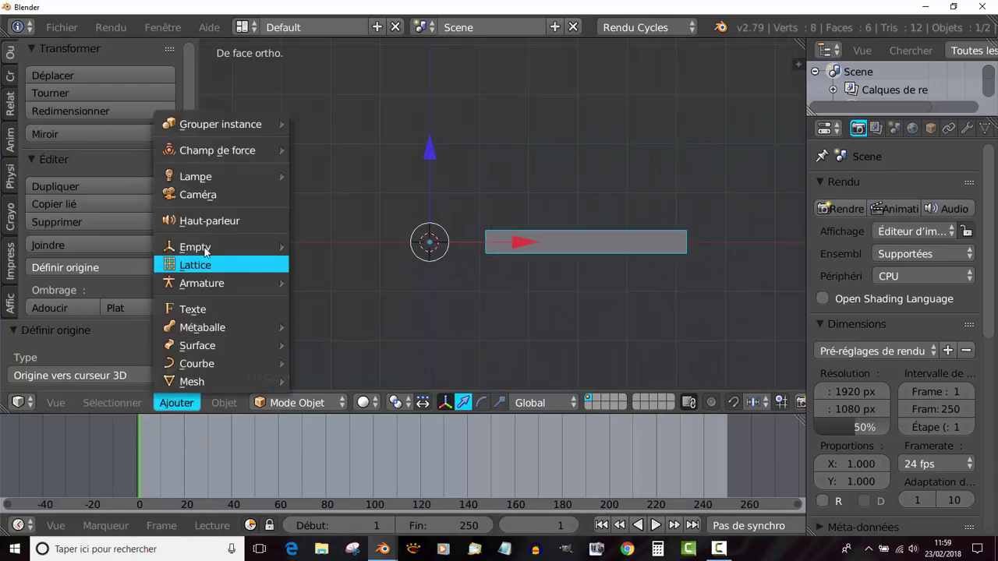
{"action": "mouse_move", "coordinate": [204, 248]}
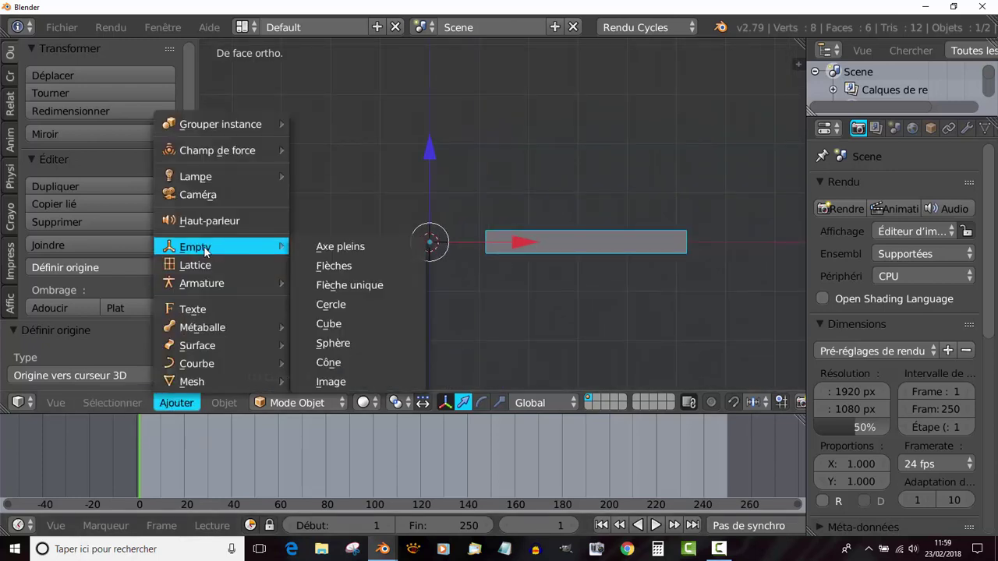
{"action": "left_click", "coordinate": [336, 247]}
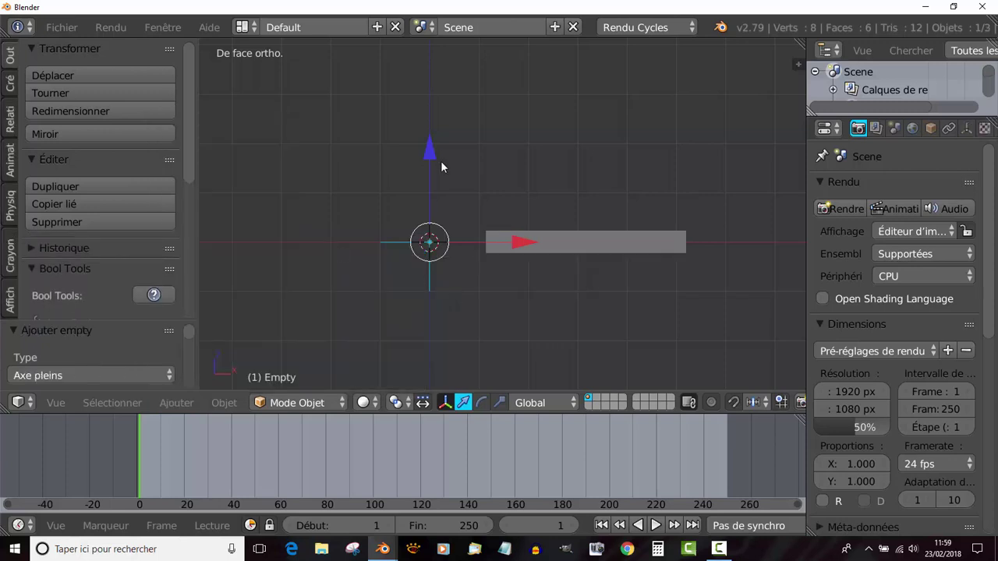
Select the stair tread and add an Array (Tableau) modifier to it.
{"action": "scroll", "coordinate": [365, 330], "scroll_direction": "up", "scroll_amount": 4}
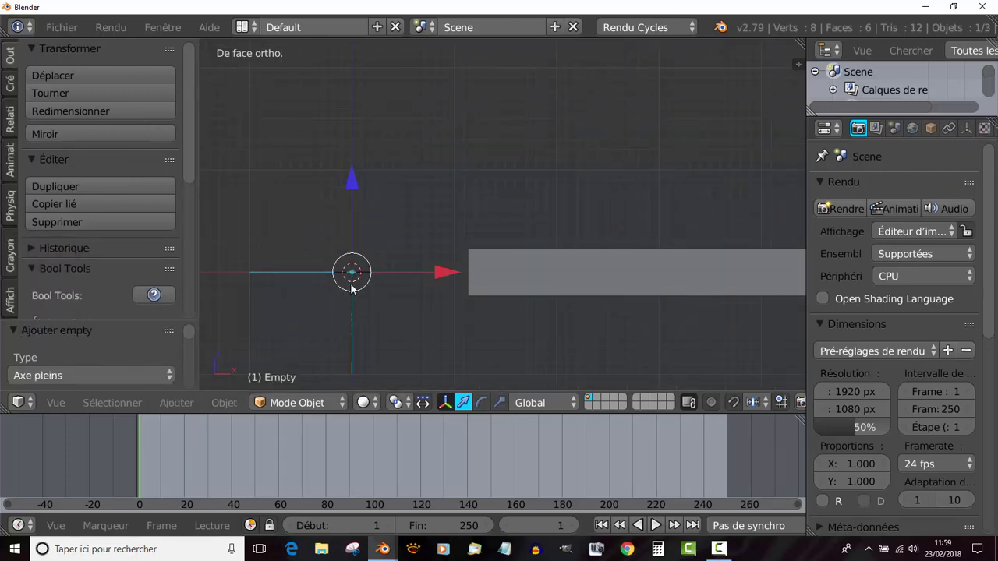
{"action": "scroll", "coordinate": [416, 288], "scroll_direction": "down", "scroll_amount": 3}
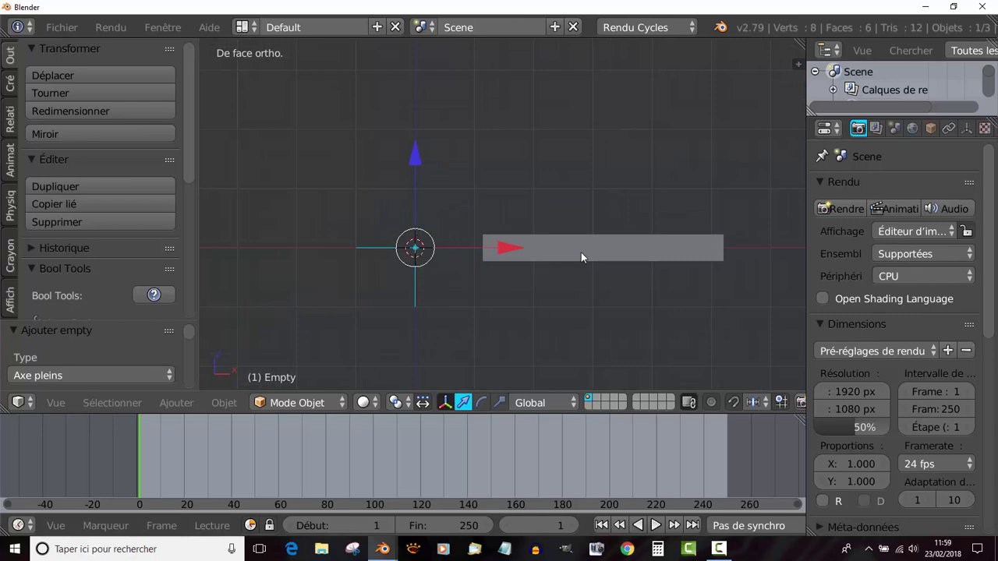
{"action": "right_click", "coordinate": [623, 248]}
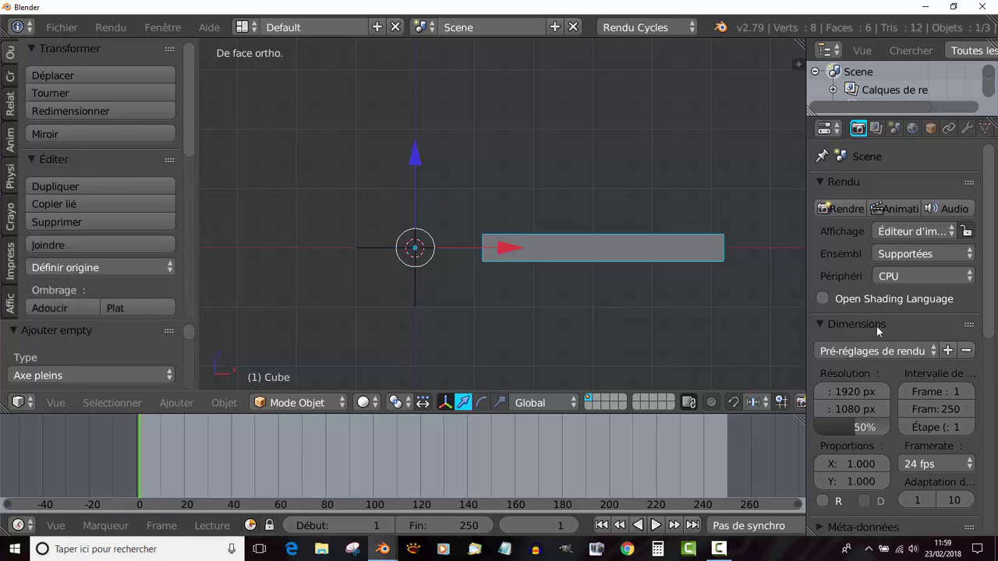
{"action": "left_click", "coordinate": [966, 129]}
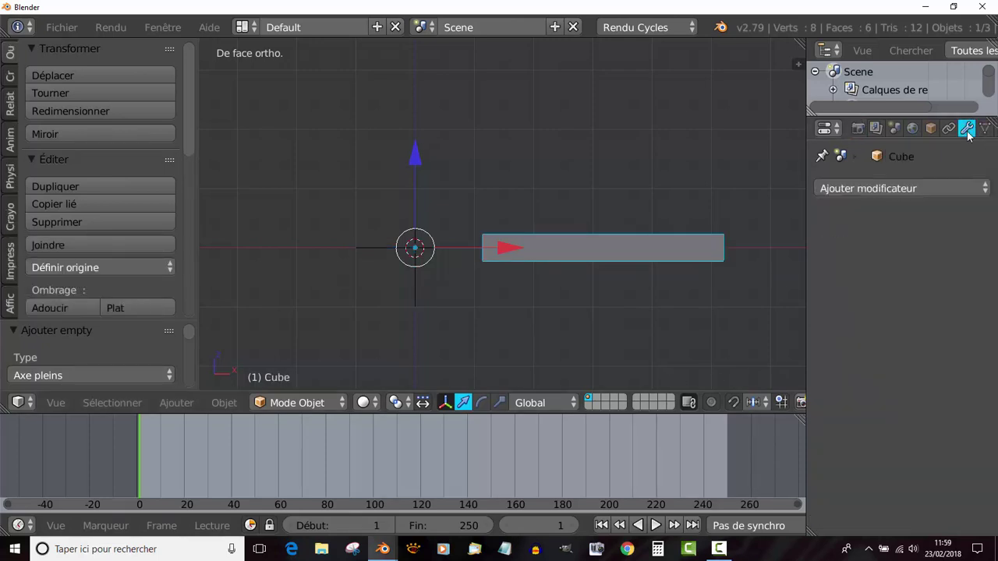
{"action": "left_click", "coordinate": [906, 189]}
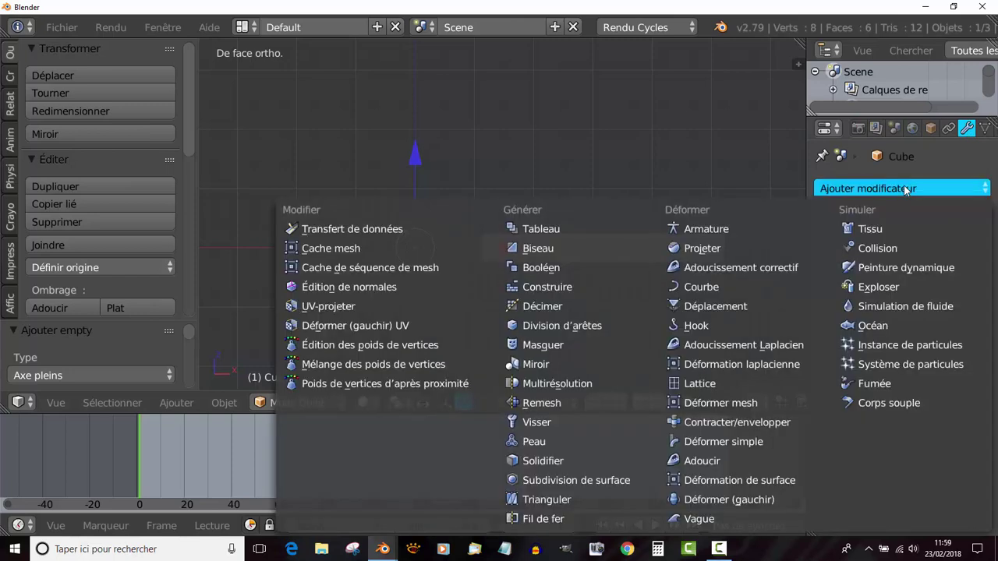
{"action": "left_click", "coordinate": [550, 230]}
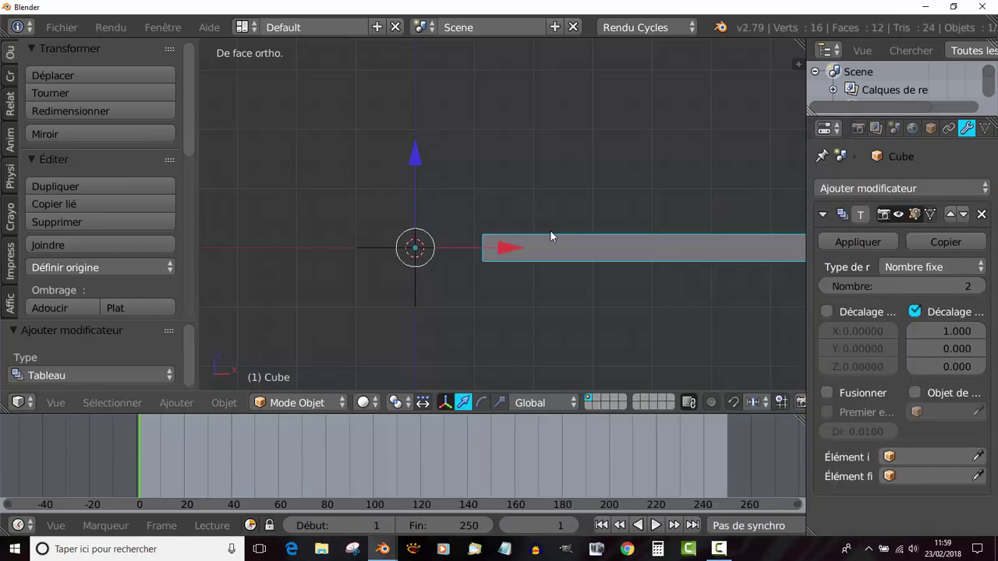
Widen the properties area and set the tread's Array count to 4.
{"action": "scroll", "coordinate": [737, 325], "scroll_direction": "down", "scroll_amount": 3}
{"action": "middle_click_drag", "start_coordinate": [639, 314], "coordinate": [590, 312], "text": "shift"}
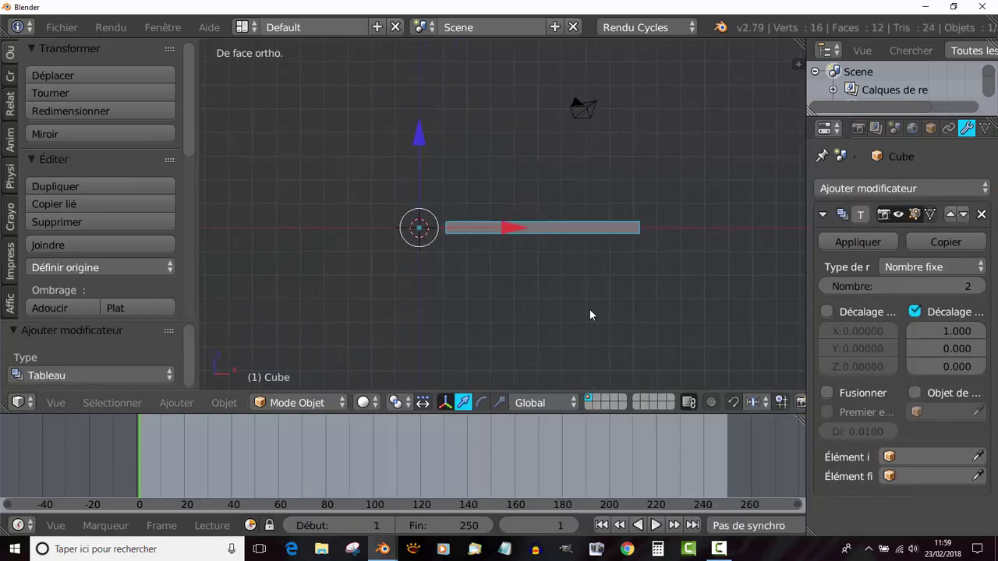
{"action": "left_click_drag", "start_coordinate": [804, 288], "coordinate": [729, 288]}
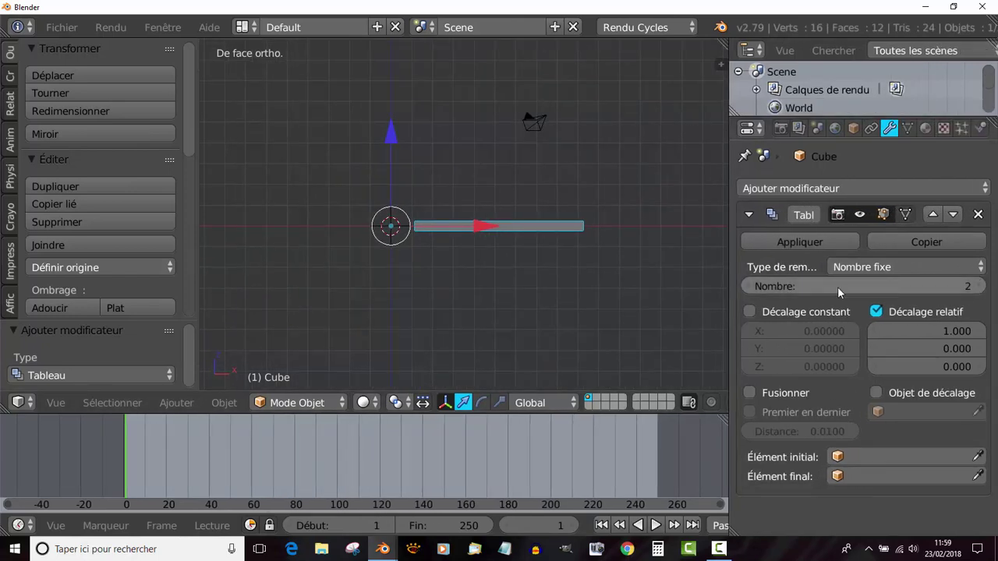
{"action": "left_click", "coordinate": [979, 287]}
{"action": "left_click", "coordinate": [979, 287]}
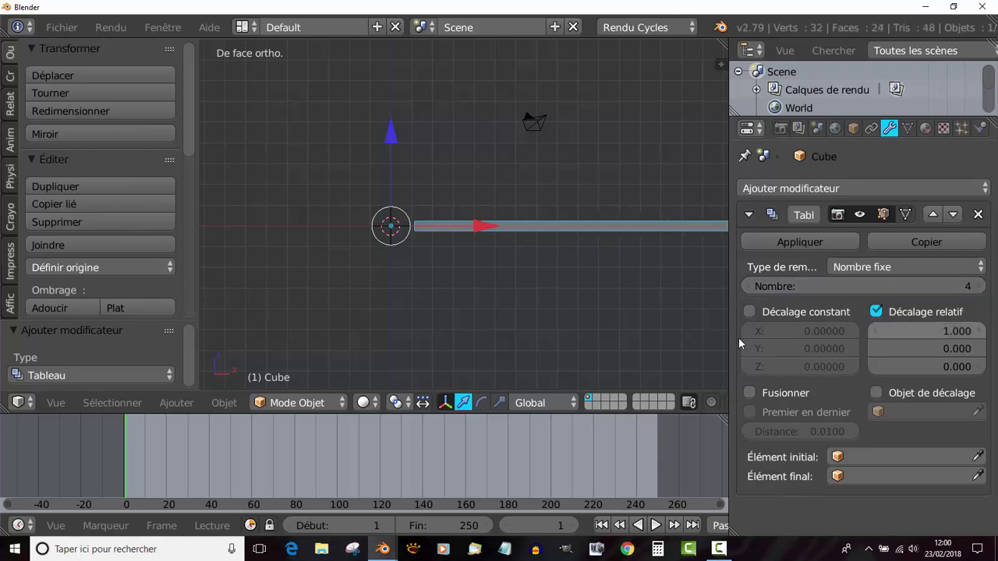
Set the Array modifier's relative offset (Décalage relatif) on X to 0.
{"action": "middle_click_drag", "start_coordinate": [537, 289], "coordinate": [550, 365]}
{"action": "scroll", "coordinate": [555, 365], "scroll_direction": "up", "scroll_amount": 6}
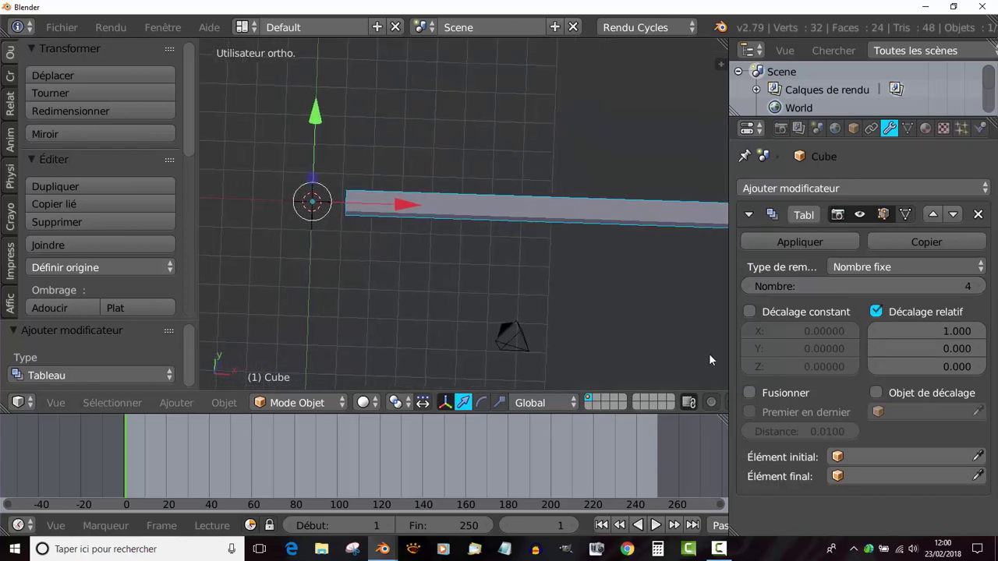
{"action": "left_click", "coordinate": [926, 331]}
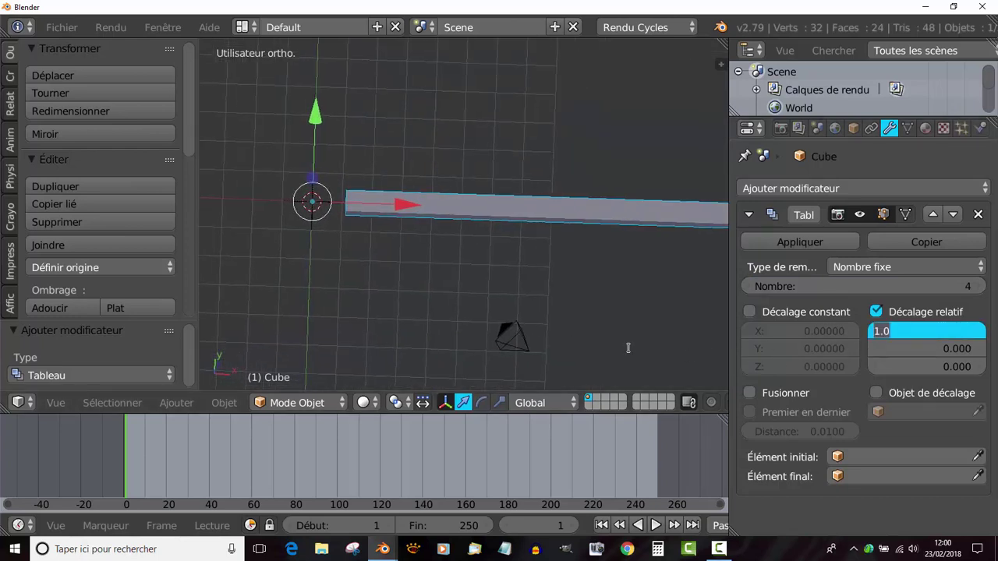
{"action": "type", "text": "0"}
{"action": "key", "text": "Return"}
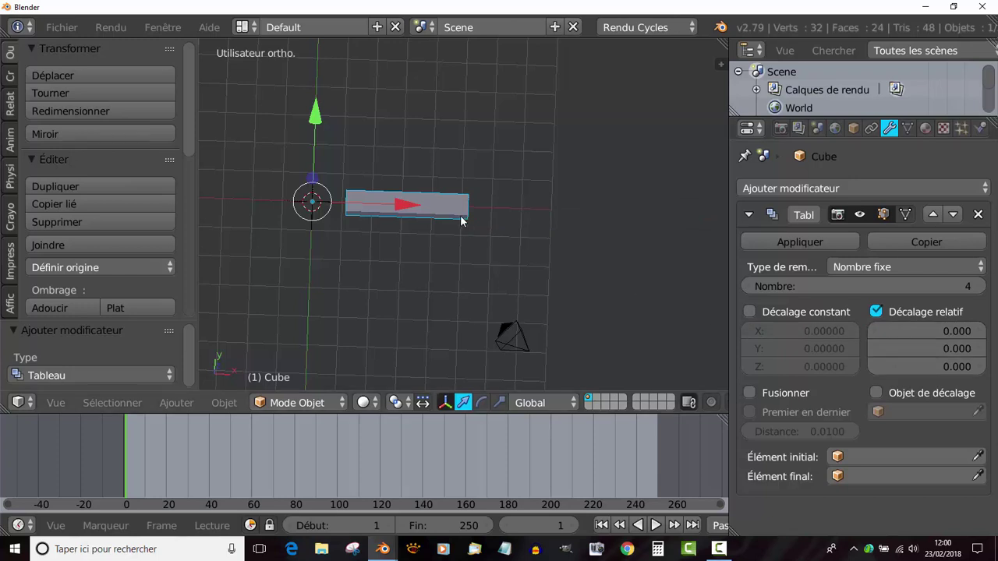
Try a negative X relative offset on the Array modifier, and reset it to 0.
{"action": "mouse_move", "coordinate": [950, 331]}
{"action": "left_mouse_down"}
{"action": "mouse_move", "coordinate": [984, 331]}
{"action": "mouse_move", "coordinate": [952, 330]}
{"action": "left_mouse_up"}
{"action": "left_click", "coordinate": [953, 330]}
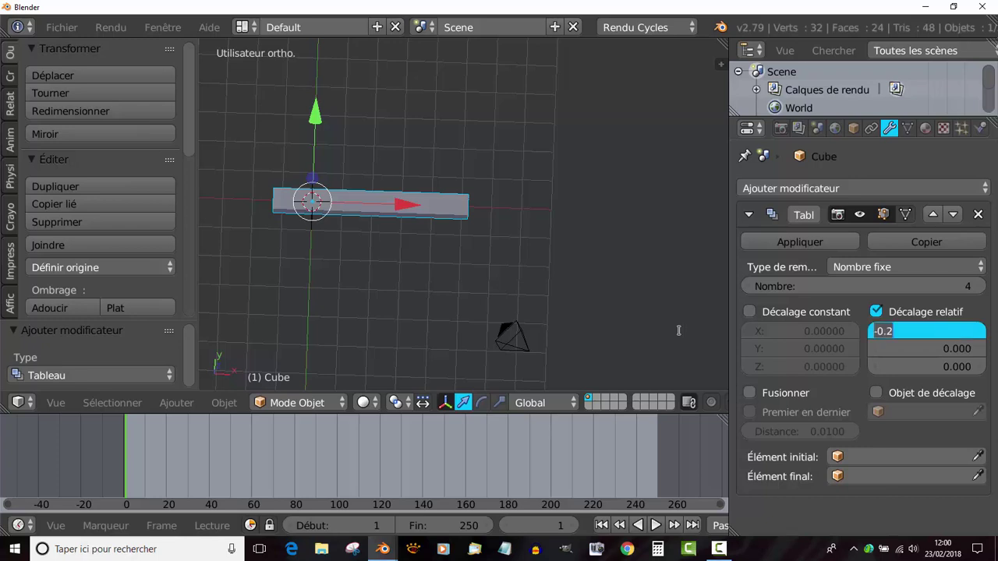
{"action": "type", "text": "0"}
{"action": "key", "text": "Return"}
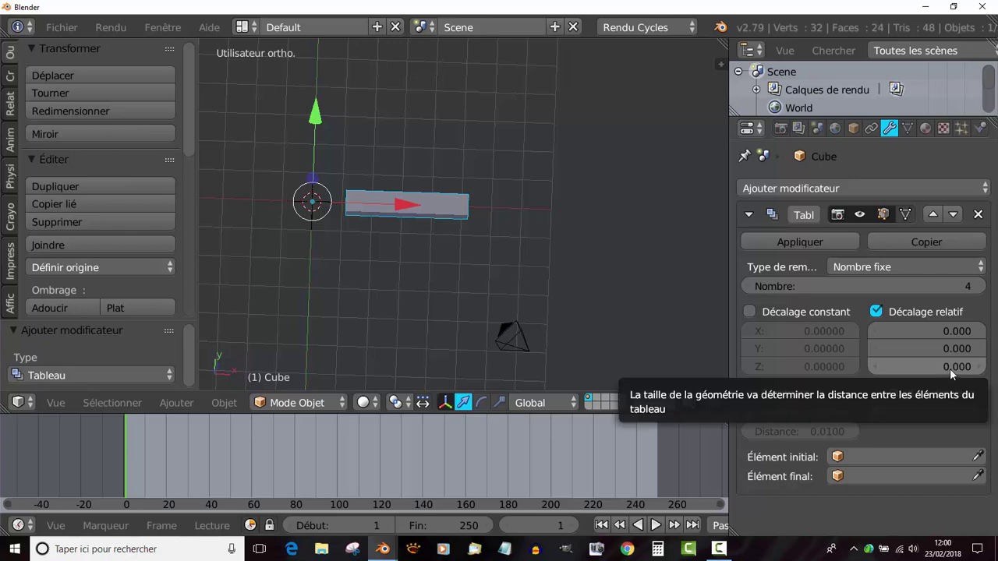
In front view, set the Array's relative offset on Z to 1.2 to stack the treads vertically.
{"action": "key", "text": "KP_1"}
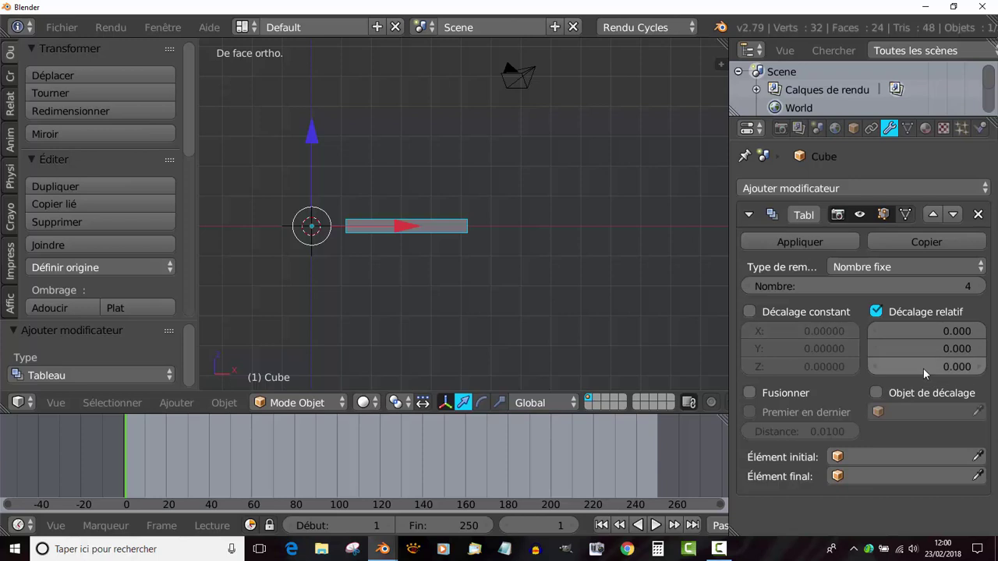
{"action": "left_click_drag", "start_coordinate": [927, 367], "coordinate": [967, 367]}
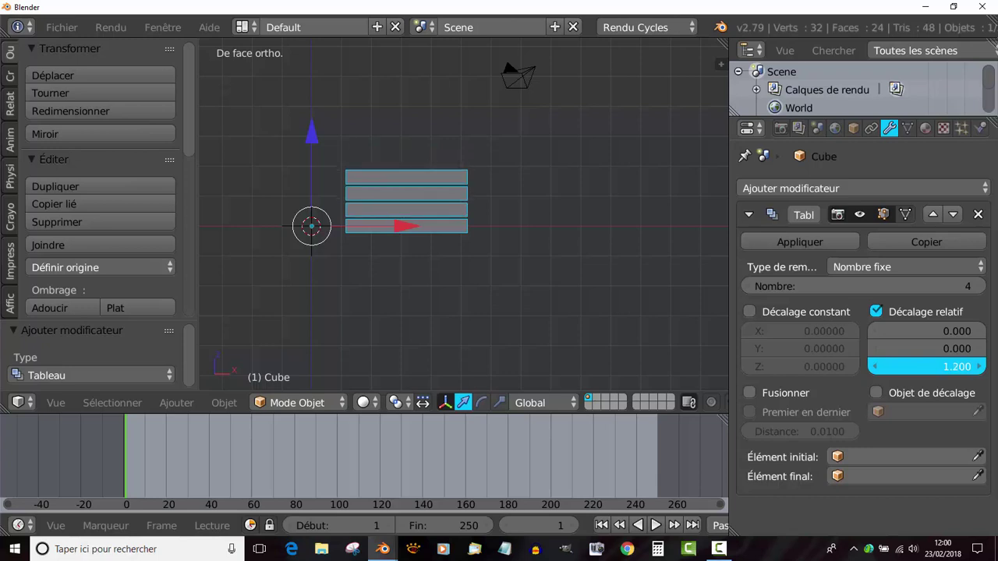
{"action": "left_click_drag", "start_coordinate": [966, 366], "coordinate": [967, 366]}
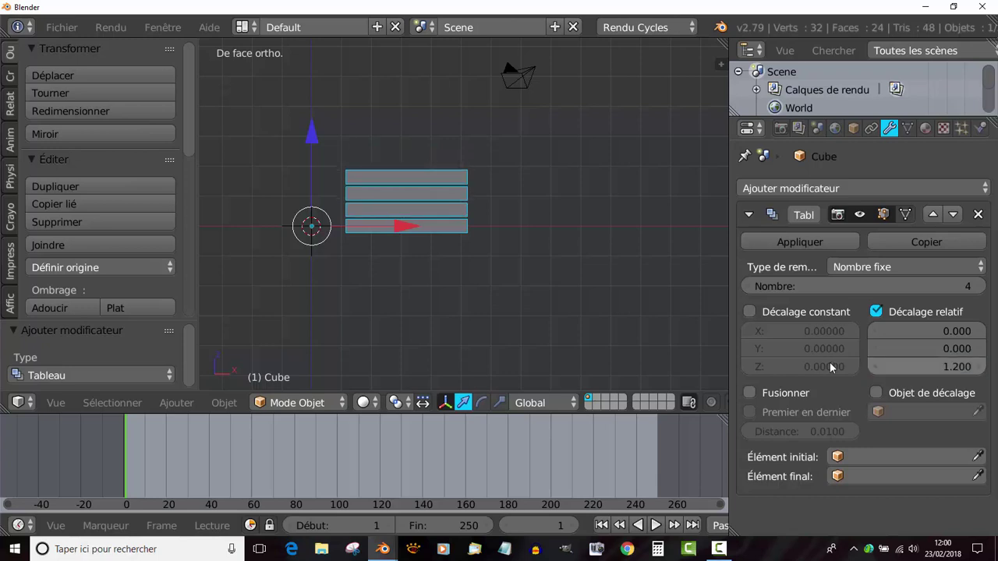
Enable object offset (Objet de décalage) on the Array modifier and choose the Empty as its object.
{"action": "left_click", "coordinate": [877, 394]}
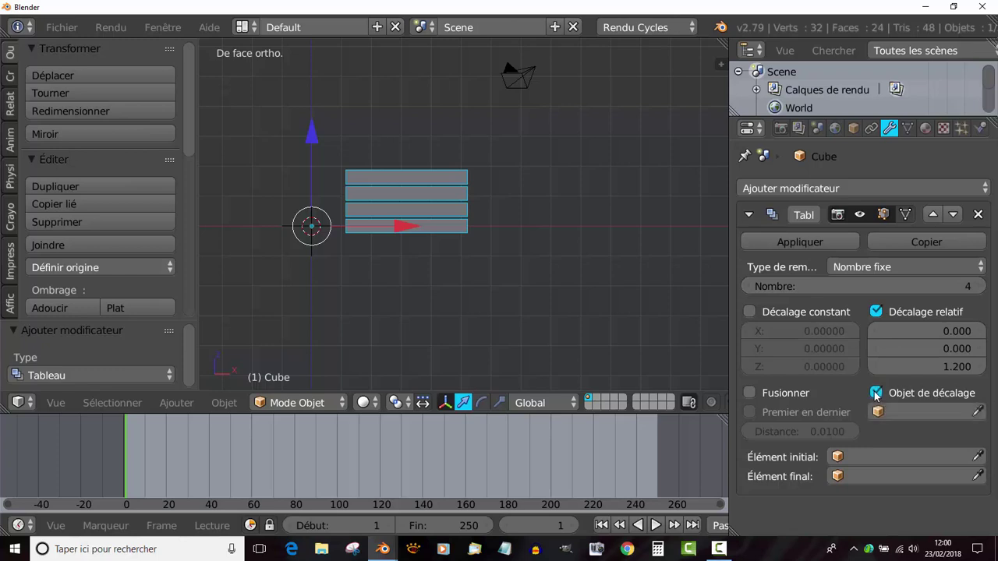
{"action": "left_click", "coordinate": [918, 414]}
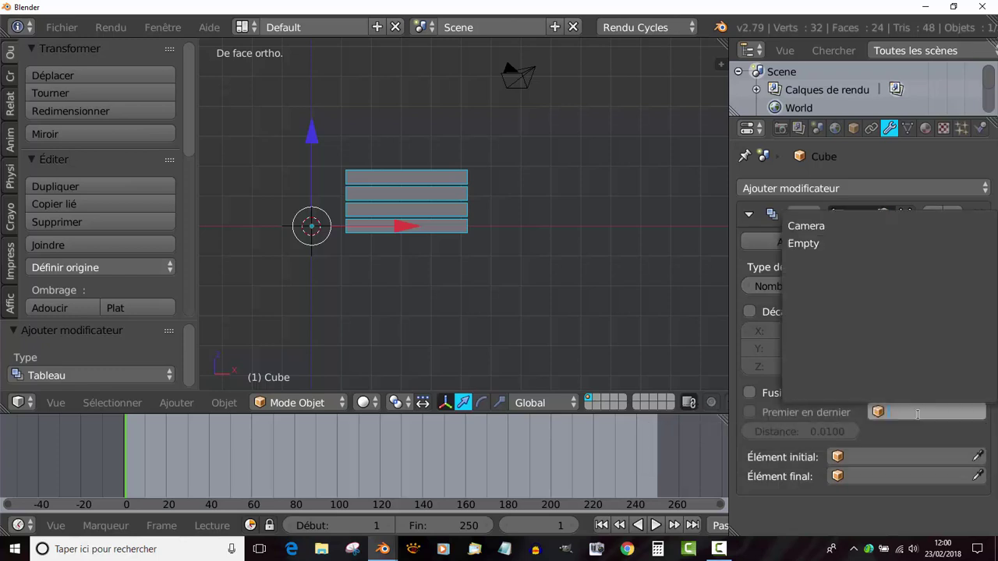
{"action": "left_click", "coordinate": [814, 244]}
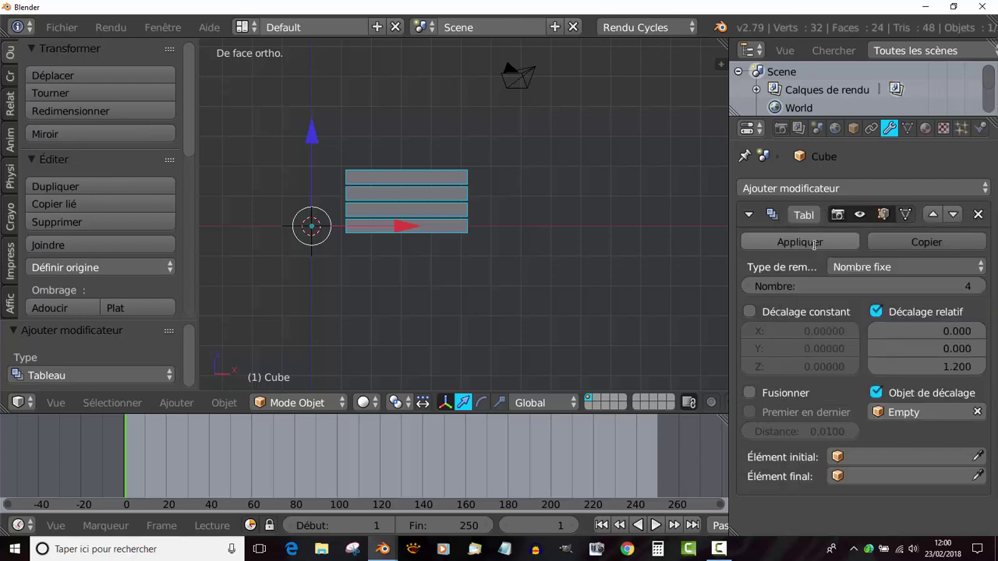
Select the Empty and rotate it about 9.67° around the global Z axis to fan out the treads.
{"action": "right_click", "coordinate": [311, 237]}
{"action": "middle_click_drag", "start_coordinate": [388, 301], "coordinate": [584, 352], "text": "shift"}
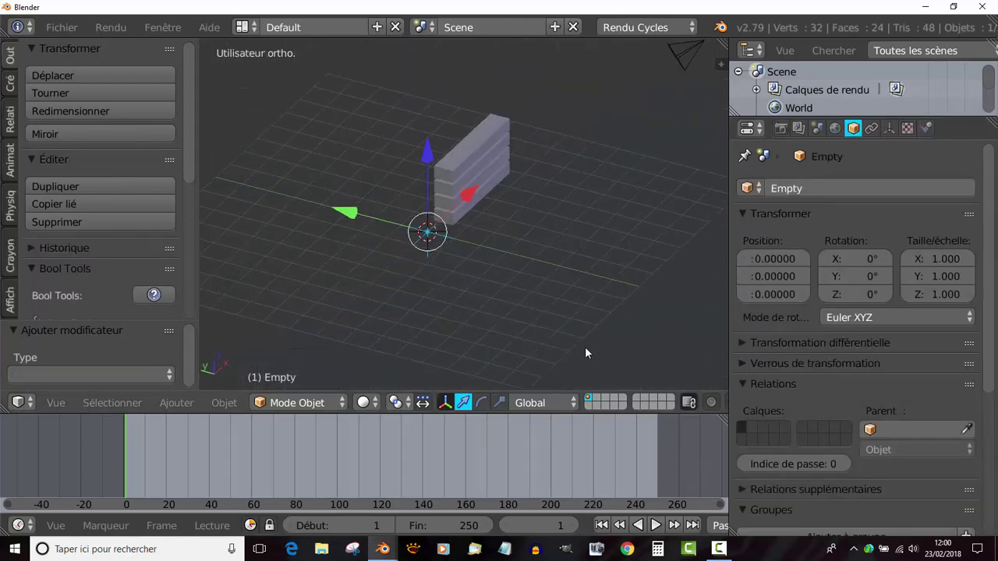
{"action": "scroll", "coordinate": [585, 353], "scroll_direction": "up", "scroll_amount": 2}
{"action": "key", "text": "r"}
{"action": "key", "text": "z"}
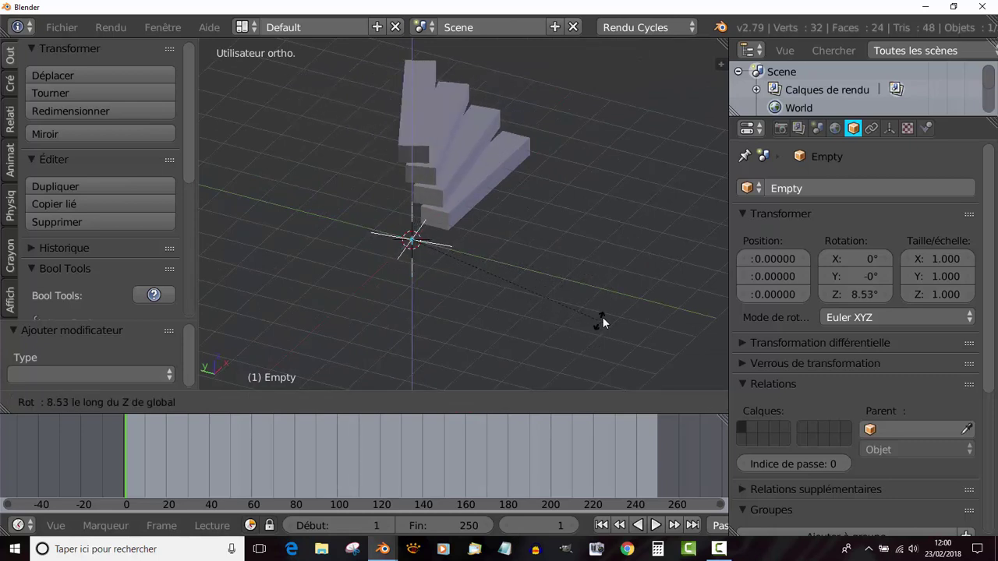
{"action": "left_click", "coordinate": [601, 316]}
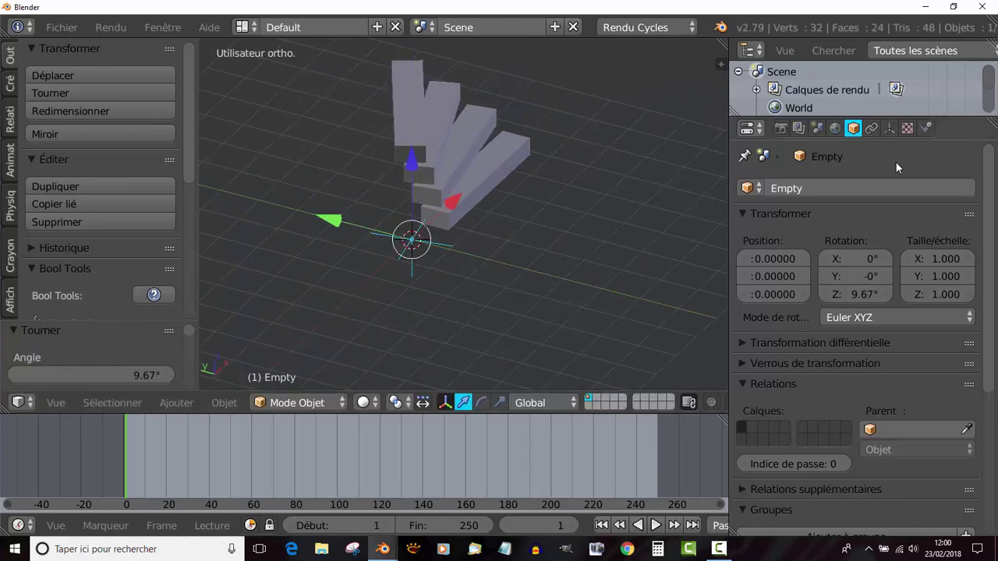
Select the arrayed tread and raise its Array count to 25.
{"action": "right_click", "coordinate": [460, 215]}
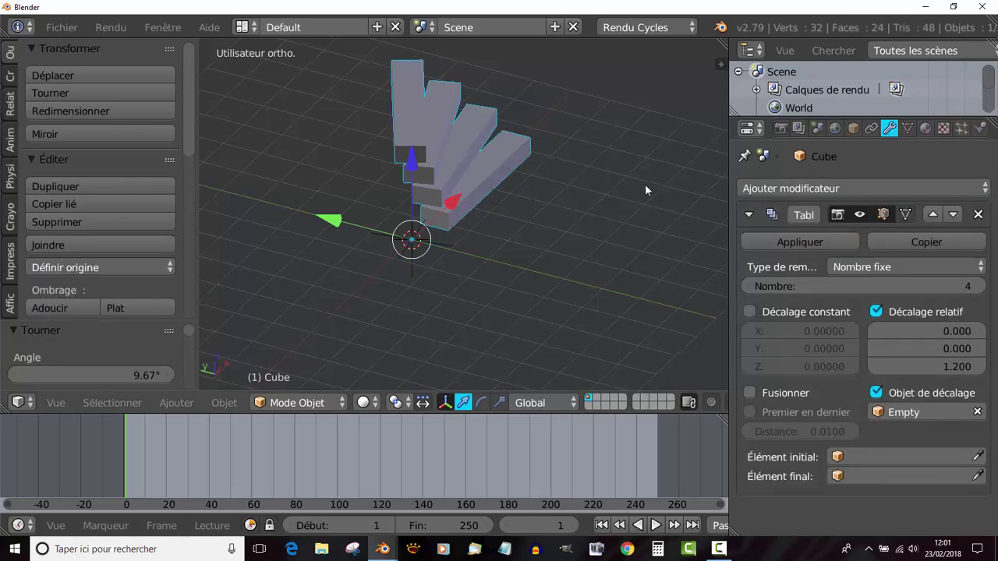
{"action": "left_click", "coordinate": [983, 286]}
{"action": "left_click", "coordinate": [983, 287]}
{"action": "scroll", "coordinate": [621, 319], "scroll_direction": "down", "scroll_amount": 5}
{"action": "middle_click_drag", "start_coordinate": [621, 319], "coordinate": [510, 314]}
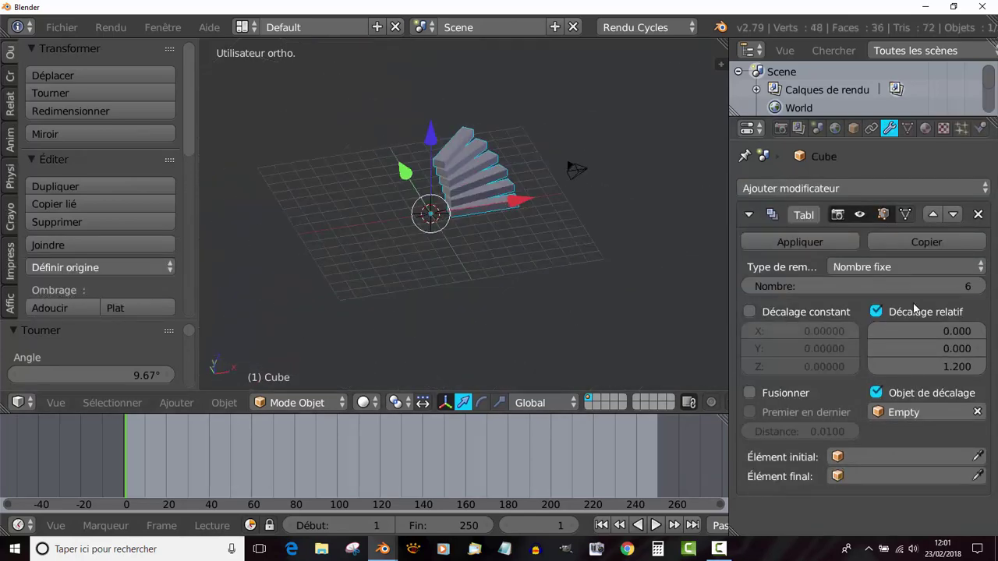
{"action": "left_click", "coordinate": [979, 286]}
{"action": "left_click", "coordinate": [979, 287]}
{"action": "left_click", "coordinate": [978, 286]}
{"action": "left_click", "coordinate": [979, 286]}
{"action": "left_click", "coordinate": [979, 287]}
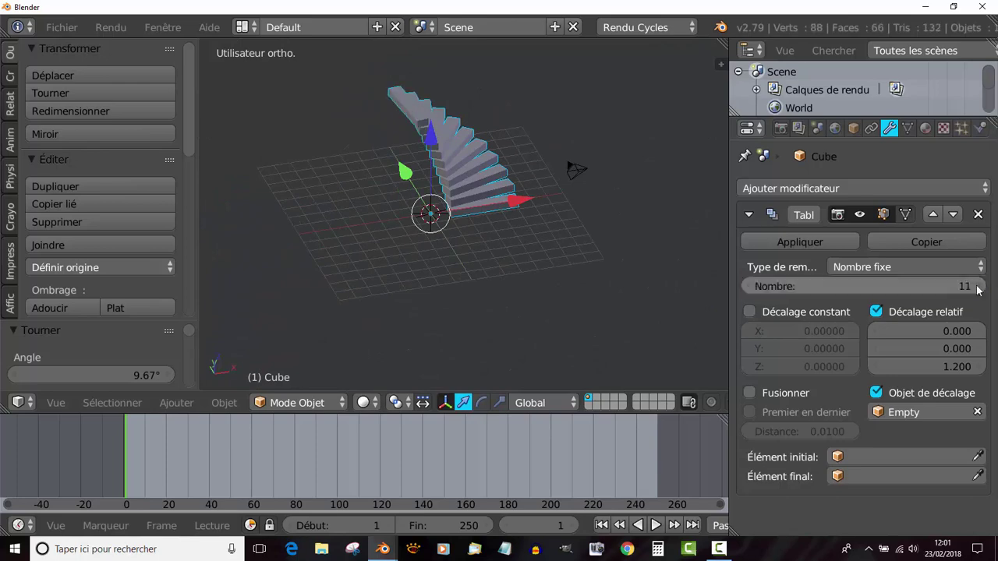
{"action": "left_click", "coordinate": [979, 287]}
{"action": "left_click", "coordinate": [979, 287]}
{"action": "left_click", "coordinate": [979, 287]}
{"action": "left_click", "coordinate": [979, 287]}
{"action": "left_click", "coordinate": [979, 287]}
{"action": "left_click", "coordinate": [979, 287]}
{"action": "left_click", "coordinate": [979, 287]}
{"action": "left_click", "coordinate": [979, 287]}
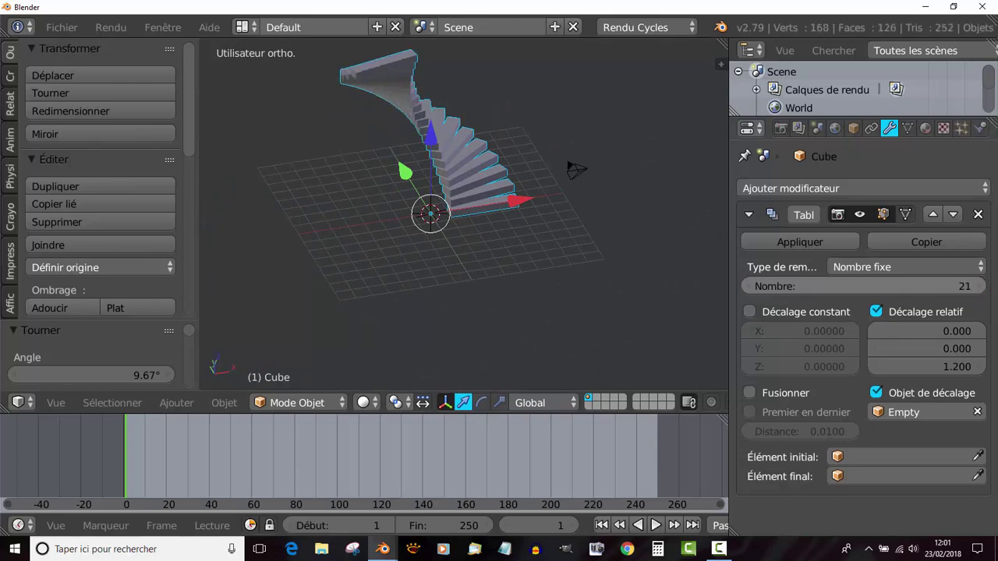
{"action": "left_click", "coordinate": [979, 287]}
{"action": "left_click", "coordinate": [979, 287]}
{"action": "left_click", "coordinate": [979, 287]}
{"action": "left_click", "coordinate": [979, 287]}
Examine the spiral staircase up close around its lowest tread and the Empty, and from above.
{"action": "middle_click_drag", "start_coordinate": [691, 301], "coordinate": [454, 303]}
{"action": "scroll", "coordinate": [563, 267], "scroll_direction": "up", "scroll_amount": 5}
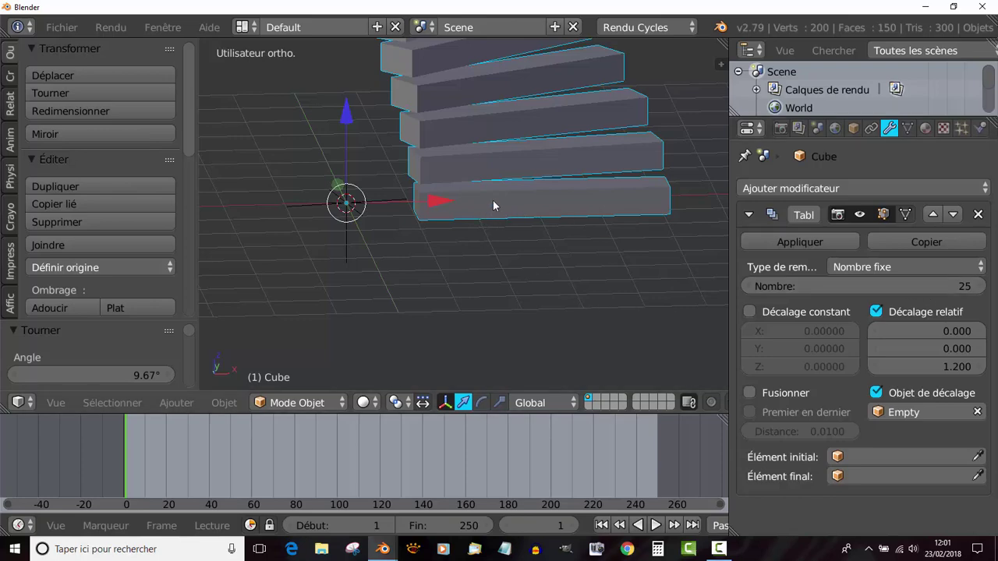
{"action": "scroll", "coordinate": [471, 225], "scroll_direction": "down", "scroll_amount": 5}
{"action": "middle_click_drag", "start_coordinate": [446, 273], "coordinate": [453, 244]}
{"action": "scroll", "coordinate": [442, 205], "scroll_direction": "down", "scroll_amount": 5}
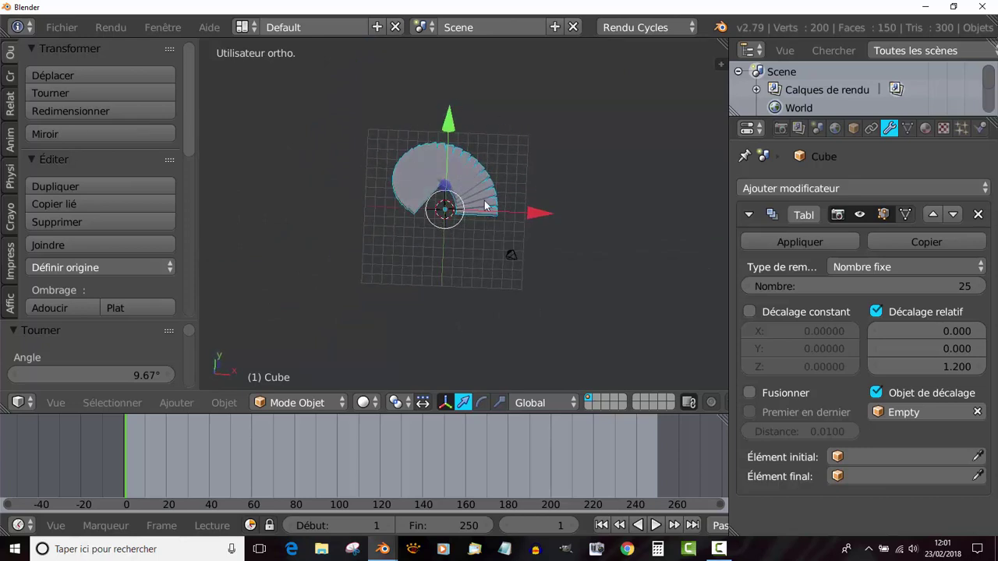
{"action": "middle_click_drag", "start_coordinate": [484, 205], "coordinate": [493, 229]}
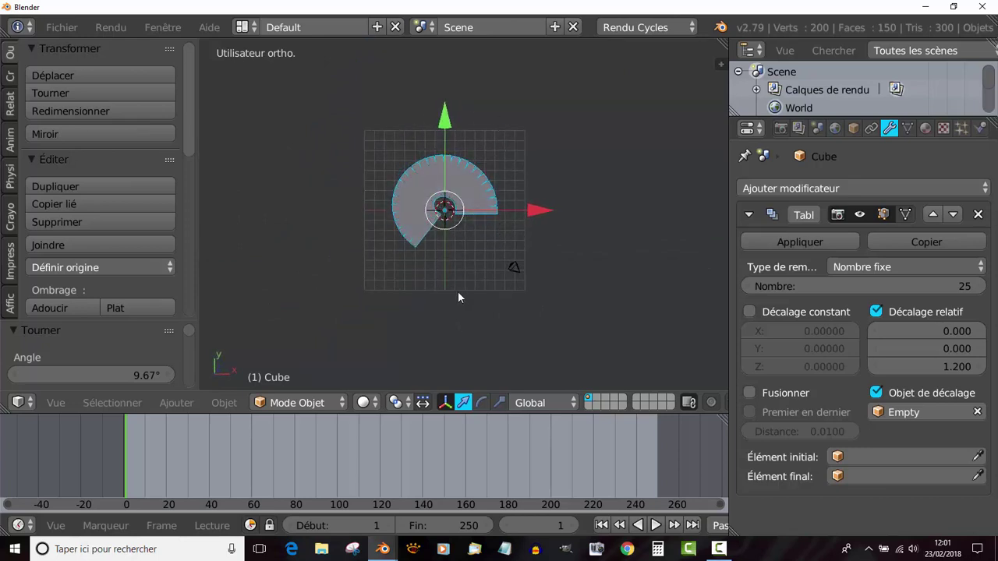
{"action": "middle_click_drag", "start_coordinate": [458, 290], "coordinate": [497, 271]}
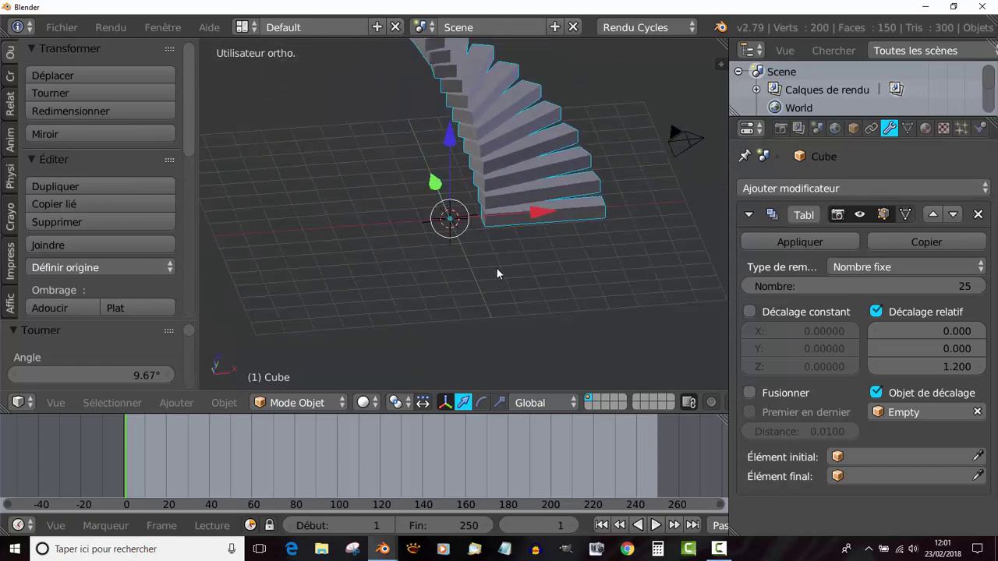
{"action": "scroll", "coordinate": [468, 272], "scroll_direction": "up", "scroll_amount": 4}
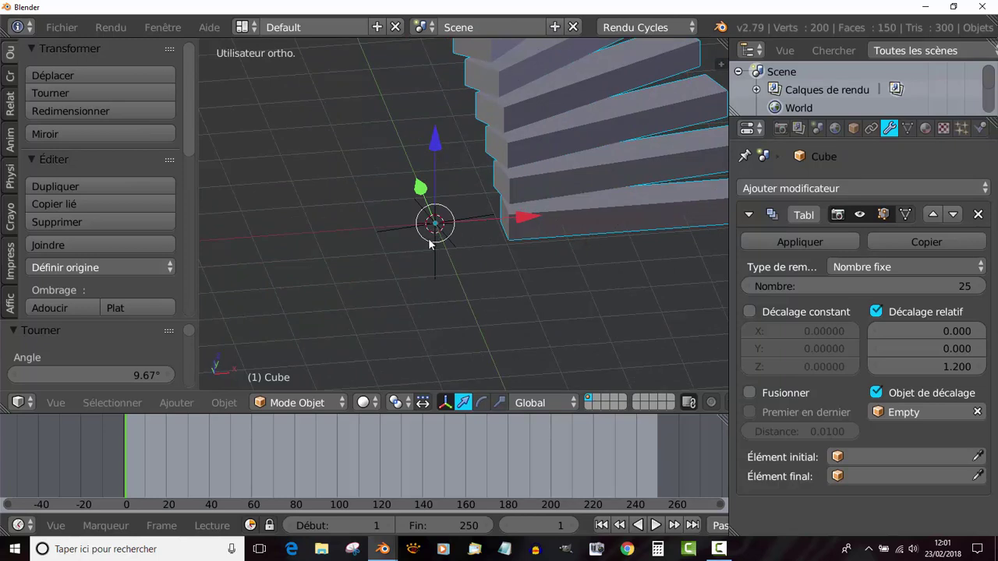
{"action": "middle_click_drag", "start_coordinate": [548, 298], "coordinate": [541, 242]}
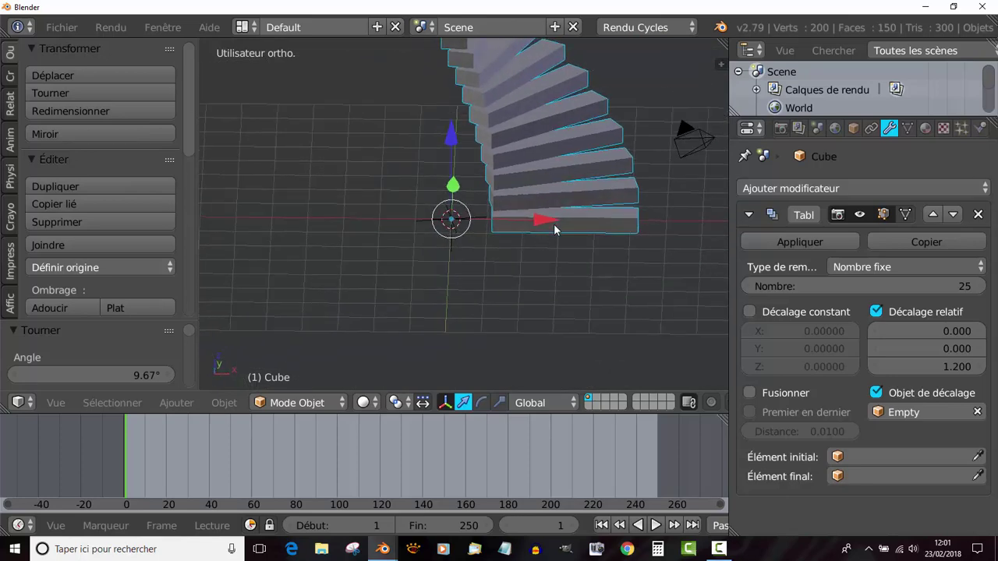
Delete the staircase and the Empty from the scene.
{"action": "key", "text": "x"}
{"action": "left_click", "coordinate": [549, 229]}
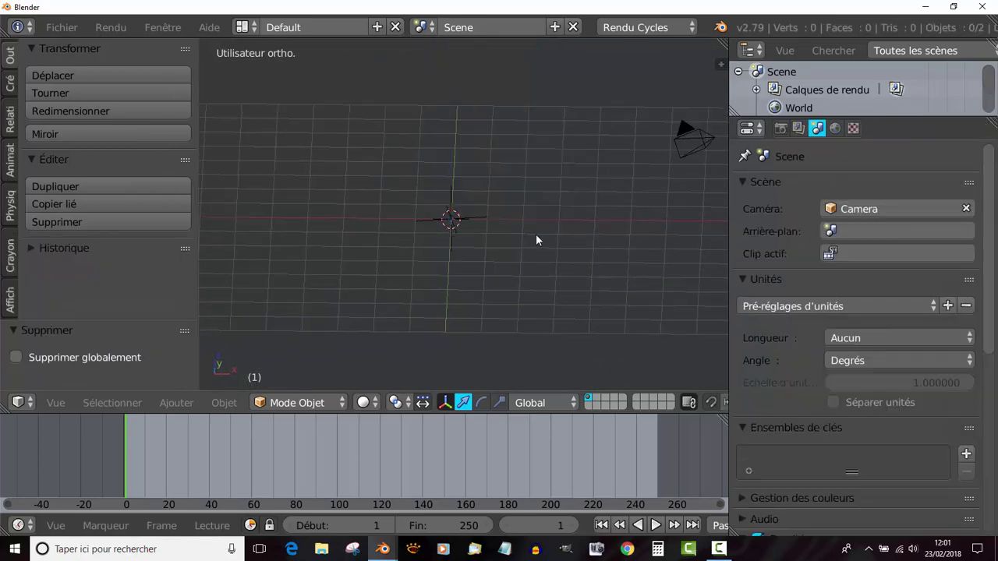
{"action": "right_click", "coordinate": [450, 222]}
{"action": "key", "text": "x"}
{"action": "left_click", "coordinate": [469, 262]}
{"action": "scroll", "coordinate": [470, 262], "scroll_direction": "down", "scroll_amount": 4}
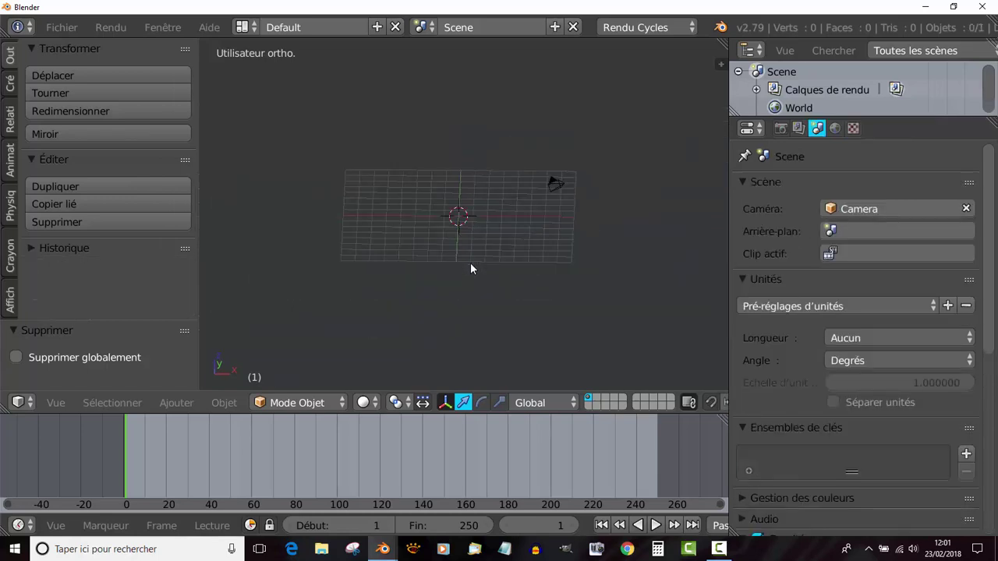
In top view, place the 3D cursor at a new spot in the positive X and Y quadrant, away from the origin.
{"action": "middle_click_drag", "start_coordinate": [470, 263], "coordinate": [489, 304]}
{"action": "key", "text": "KP_7"}
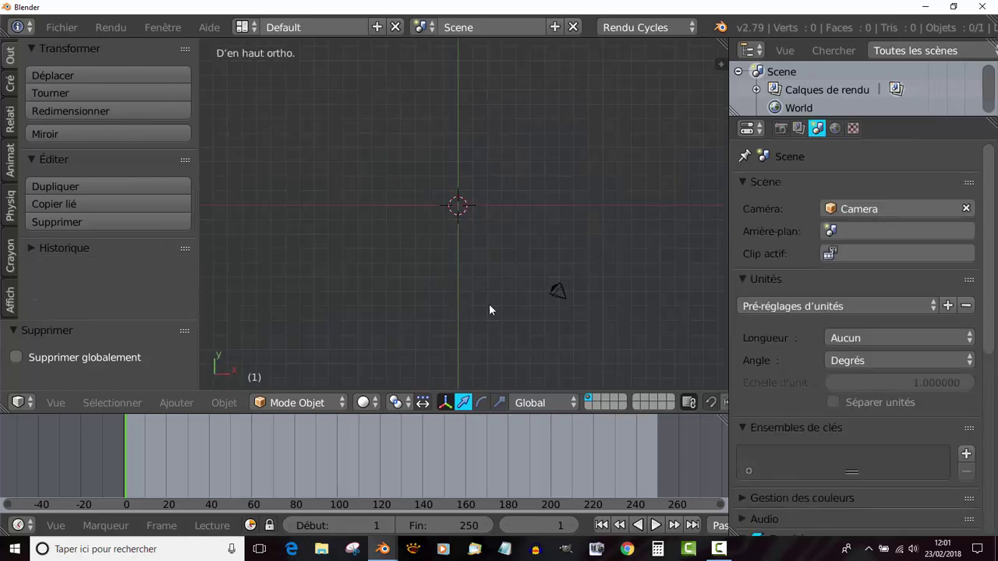
{"action": "scroll", "coordinate": [488, 310], "scroll_direction": "down", "scroll_amount": 3}
{"action": "middle_click_drag", "start_coordinate": [502, 307], "coordinate": [473, 300], "text": "shift"}
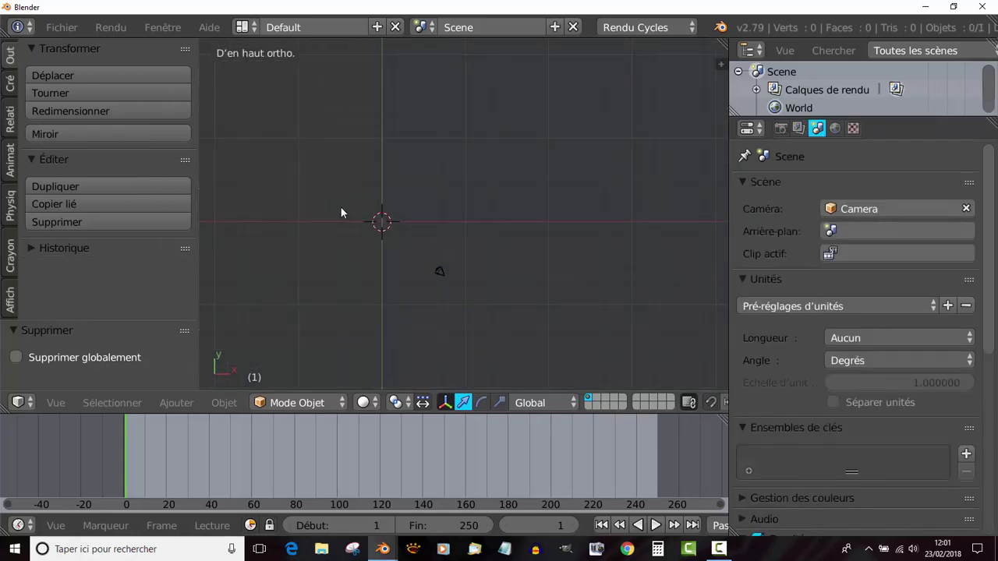
{"action": "left_click", "coordinate": [616, 136]}
{"action": "middle_click_drag", "start_coordinate": [574, 226], "coordinate": [520, 287], "text": "shift"}
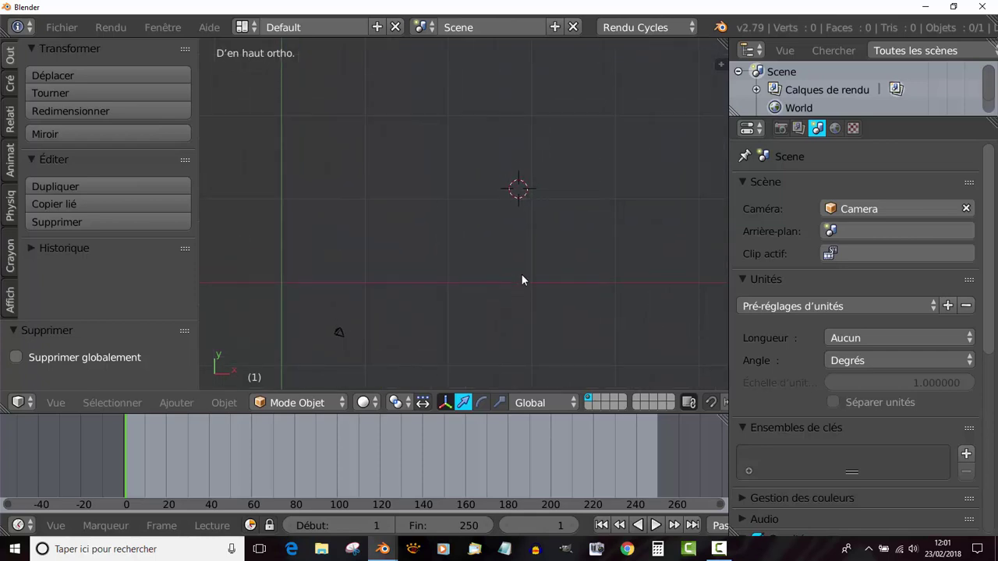
{"action": "scroll", "coordinate": [523, 275], "scroll_direction": "up", "scroll_amount": 3}
Add a Plain Axes Empty at the displaced 3D cursor.
{"action": "left_click", "coordinate": [224, 402]}
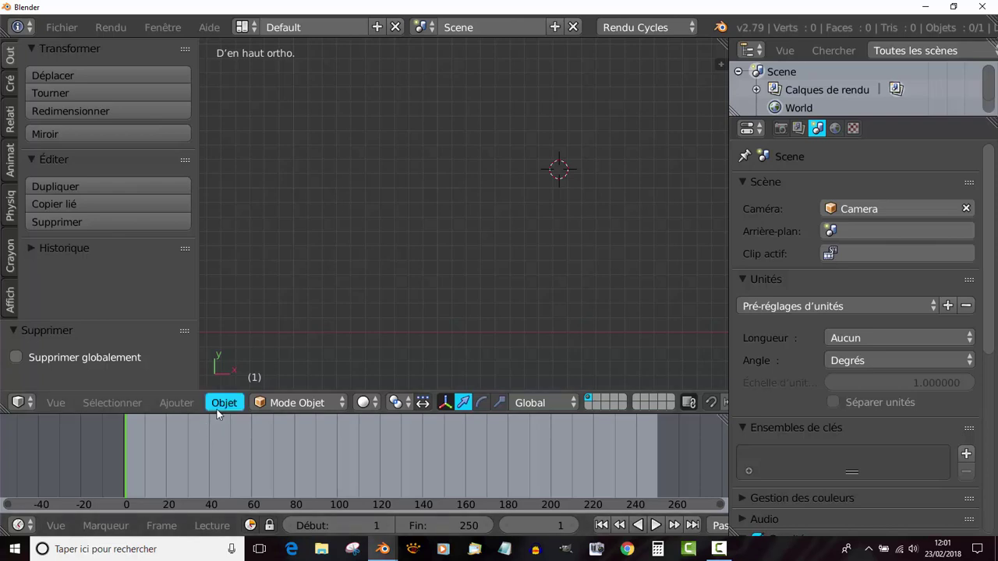
{"action": "left_click", "coordinate": [176, 403]}
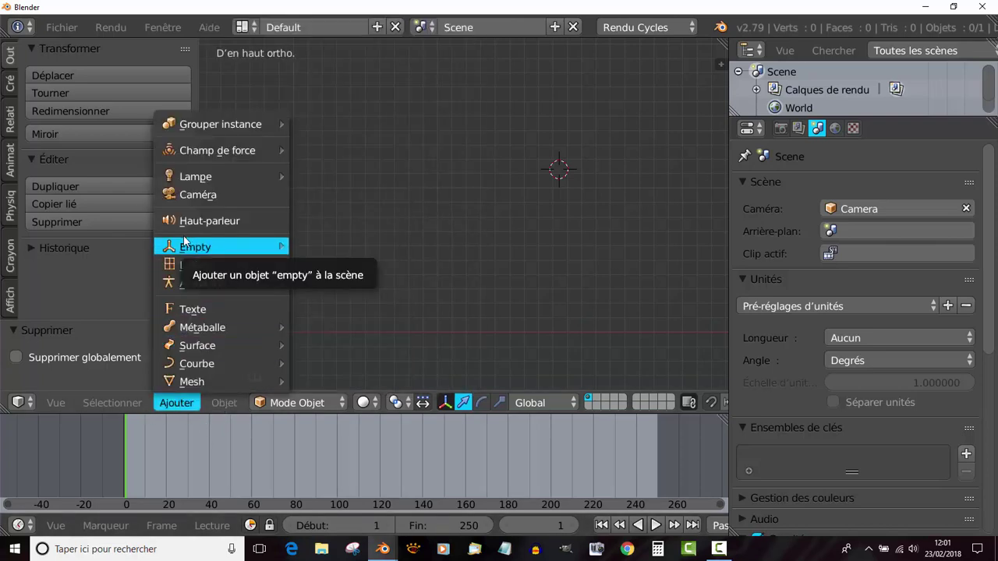
{"action": "mouse_move", "coordinate": [182, 247]}
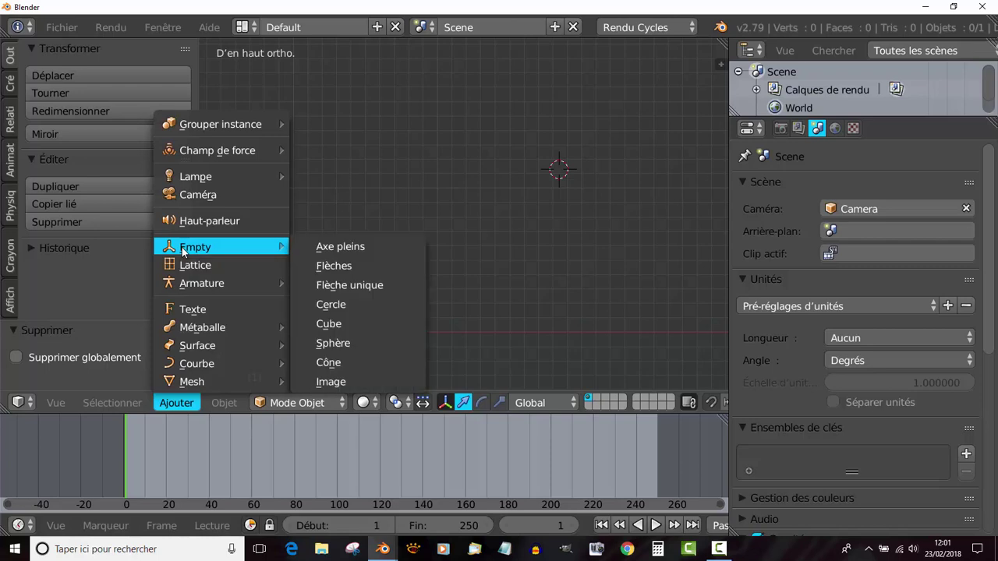
{"action": "left_click", "coordinate": [335, 246]}
Add a cube mesh at the 3D cursor, centred on the Empty.
{"action": "middle_click_drag", "start_coordinate": [595, 322], "coordinate": [578, 223]}
{"action": "scroll", "coordinate": [578, 223], "scroll_direction": "down", "scroll_amount": 4}
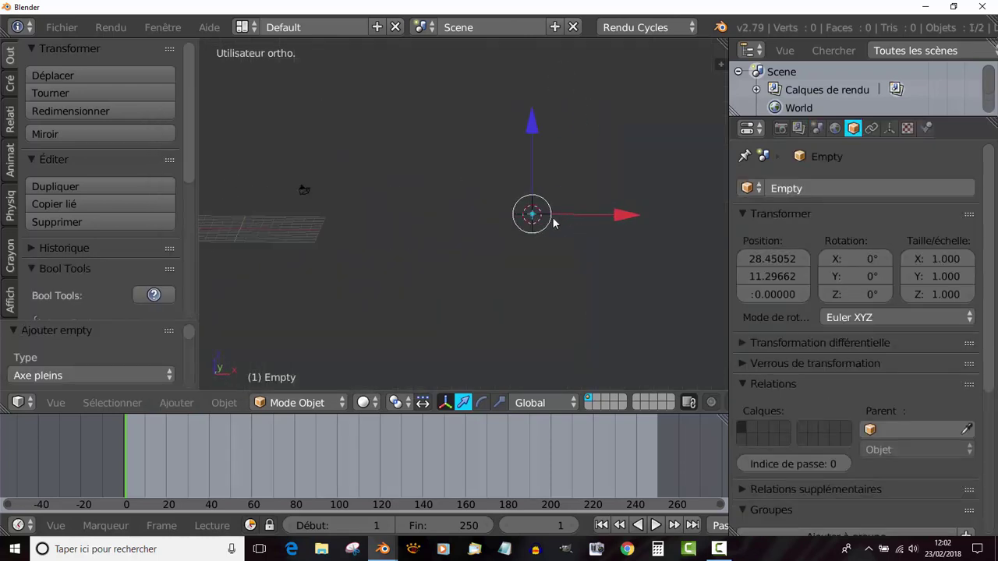
{"action": "scroll", "coordinate": [553, 223], "scroll_direction": "up", "scroll_amount": 1}
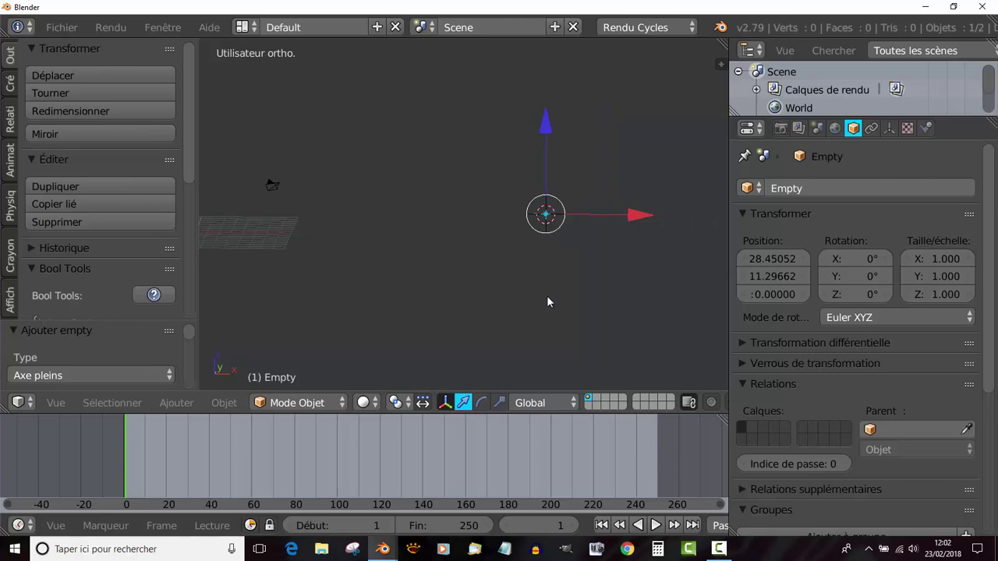
{"action": "middle_click_drag", "start_coordinate": [546, 295], "coordinate": [559, 307]}
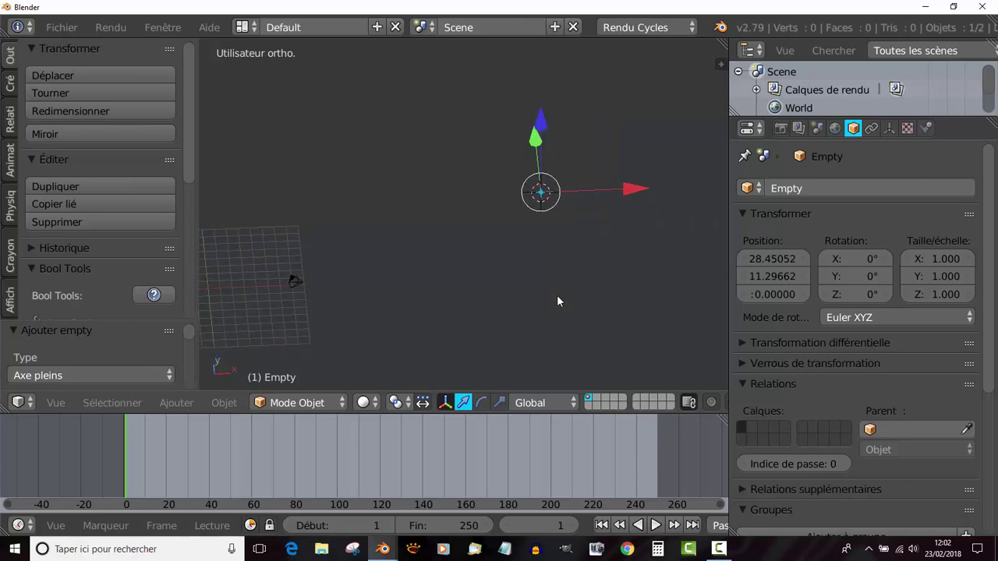
{"action": "middle_click_drag", "start_coordinate": [563, 293], "coordinate": [457, 305], "text": "shift"}
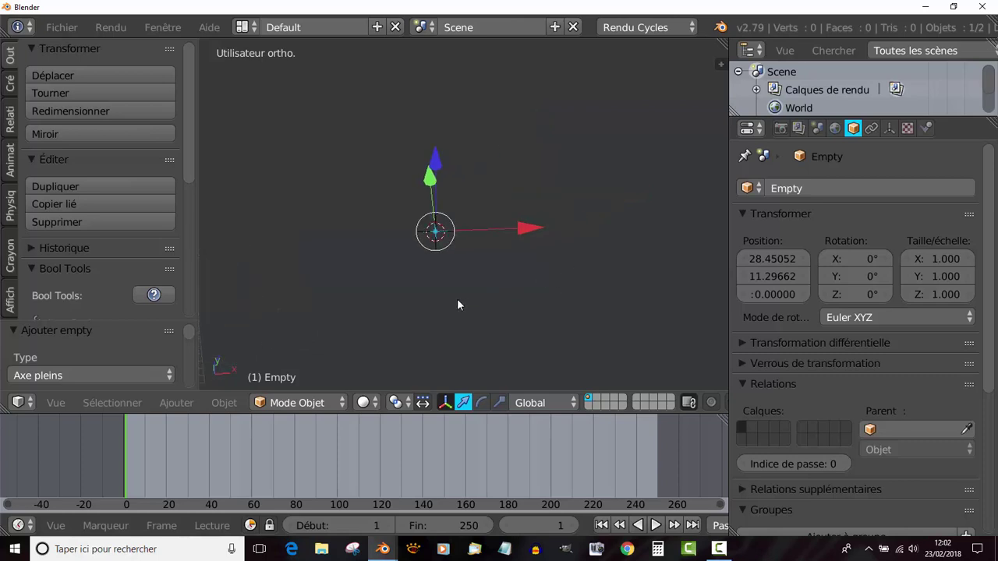
{"action": "left_click", "coordinate": [11, 84]}
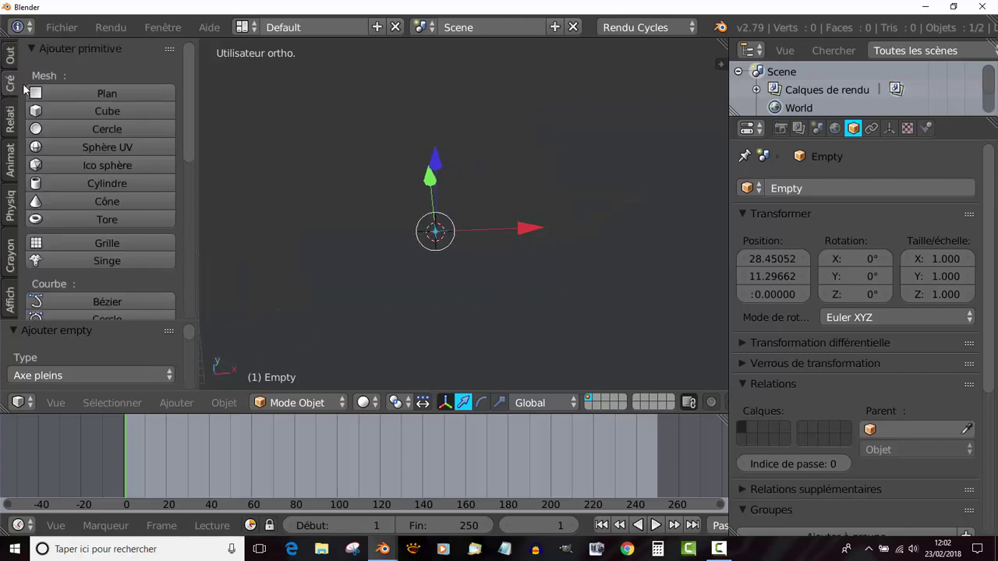
{"action": "left_click", "coordinate": [66, 110]}
{"action": "middle_click_drag", "start_coordinate": [525, 295], "coordinate": [472, 281]}
{"action": "scroll", "coordinate": [480, 238], "scroll_direction": "up", "scroll_amount": 4}
{"action": "scroll", "coordinate": [468, 279], "scroll_direction": "up", "scroll_amount": 2}
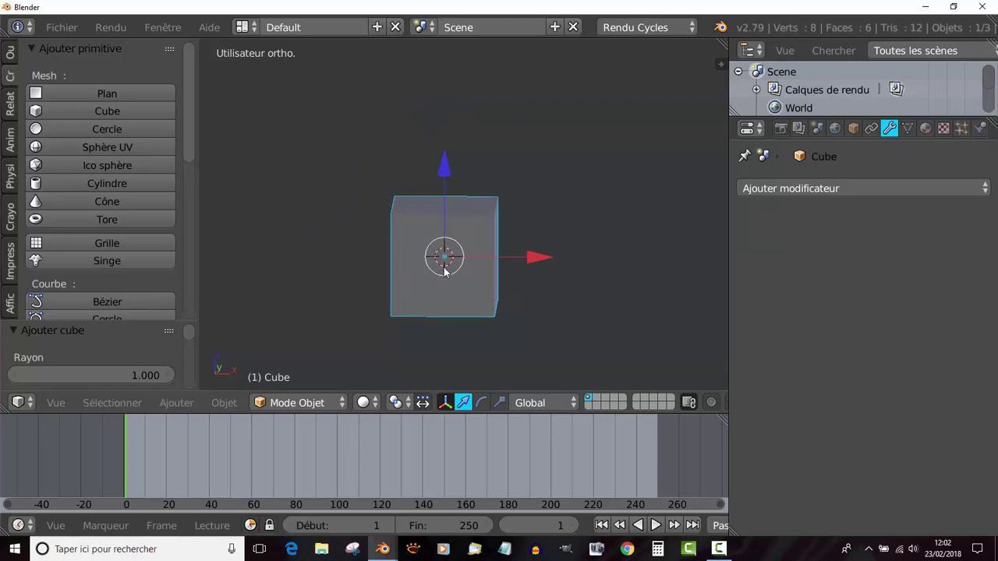
In Edit Mode, scale the cube into a long flat tread by about 0.19 in Z, 0.35 in Y and 2.24 in X.
{"action": "key", "text": "Tab"}
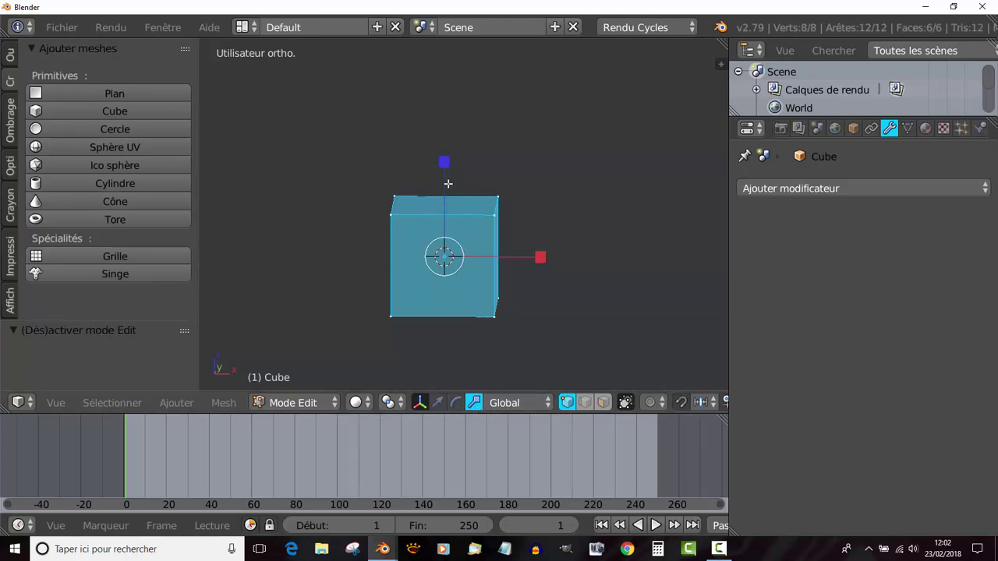
{"action": "key", "text": "s"}
{"action": "key", "text": "z"}
{"action": "left_click", "coordinate": [449, 242]}
{"action": "middle_click_drag", "start_coordinate": [594, 231], "coordinate": [501, 314]}
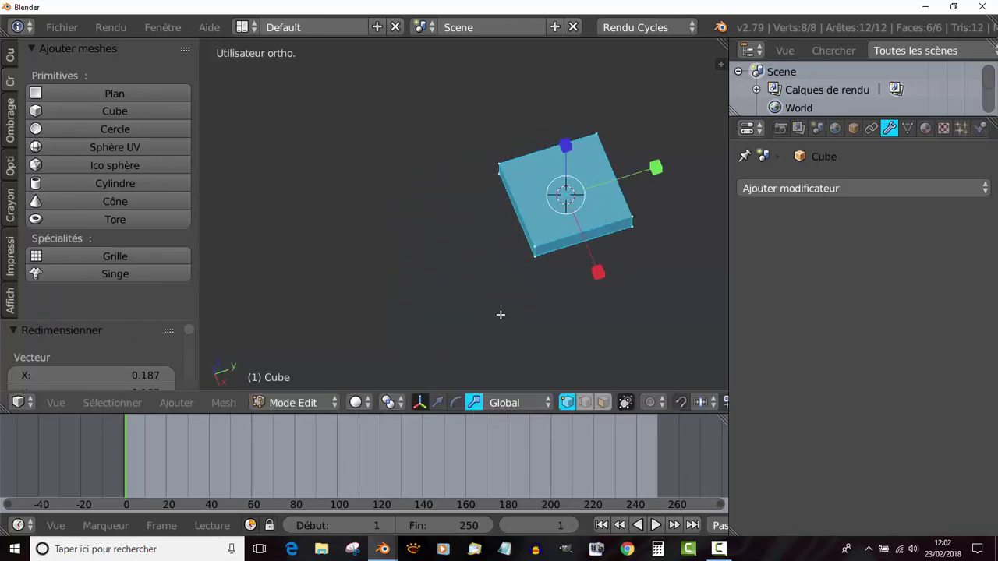
{"action": "left_click_drag", "start_coordinate": [653, 177], "coordinate": [597, 209]}
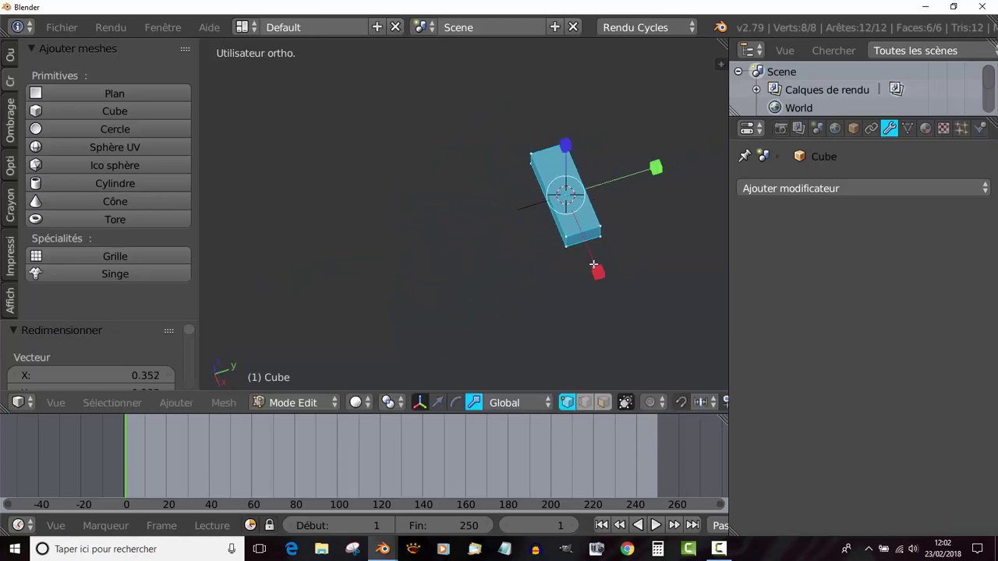
{"action": "left_click_drag", "start_coordinate": [597, 269], "coordinate": [635, 360]}
{"action": "middle_click_drag", "start_coordinate": [400, 267], "coordinate": [506, 211]}
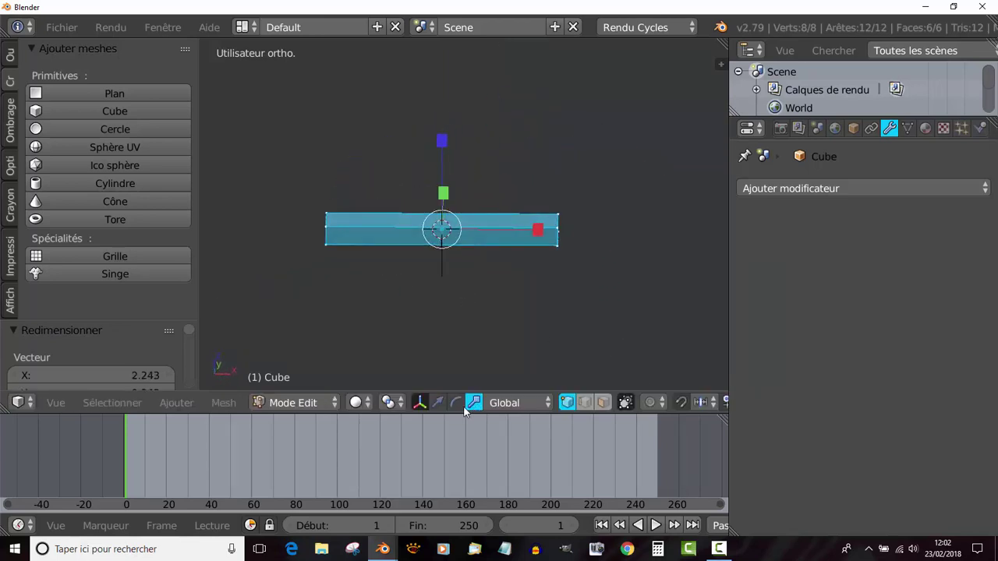
Move the tread's mesh about 6.4 units along X away from its origin and return to Object Mode.
{"action": "left_click", "coordinate": [437, 402]}
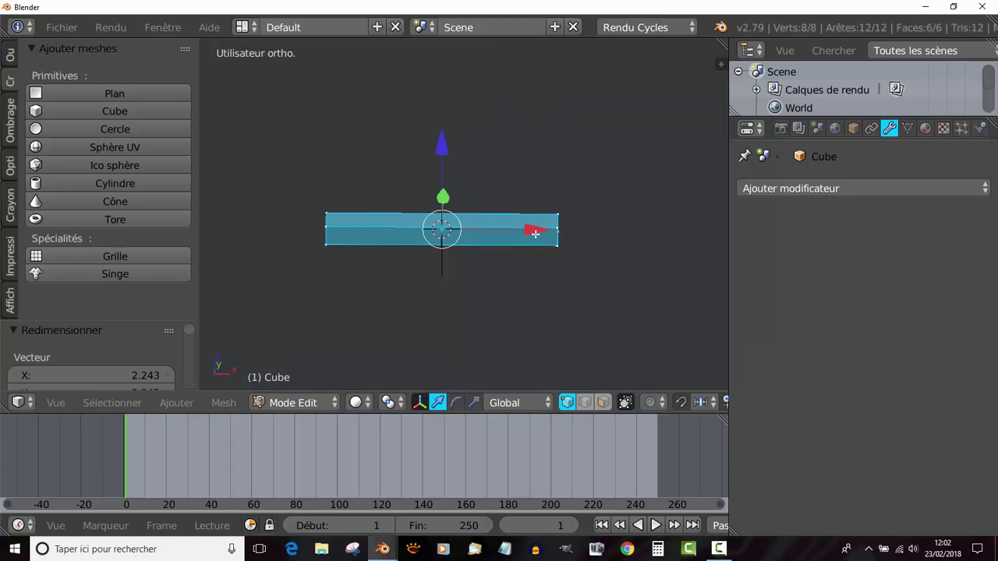
{"action": "left_click_drag", "start_coordinate": [536, 233], "coordinate": [339, 212]}
{"action": "scroll", "coordinate": [437, 287], "scroll_direction": "down", "scroll_amount": 3}
{"action": "middle_click_drag", "start_coordinate": [477, 286], "coordinate": [416, 287], "text": "shift"}
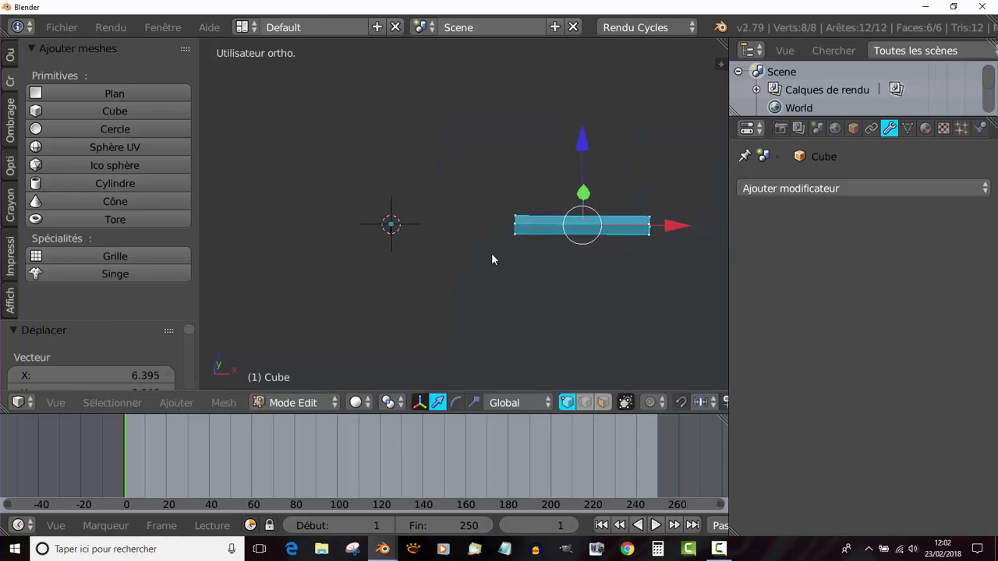
{"action": "key", "text": "Tab"}
Set the tread's origin to the 3D cursor.
{"action": "left_click", "coordinate": [11, 54]}
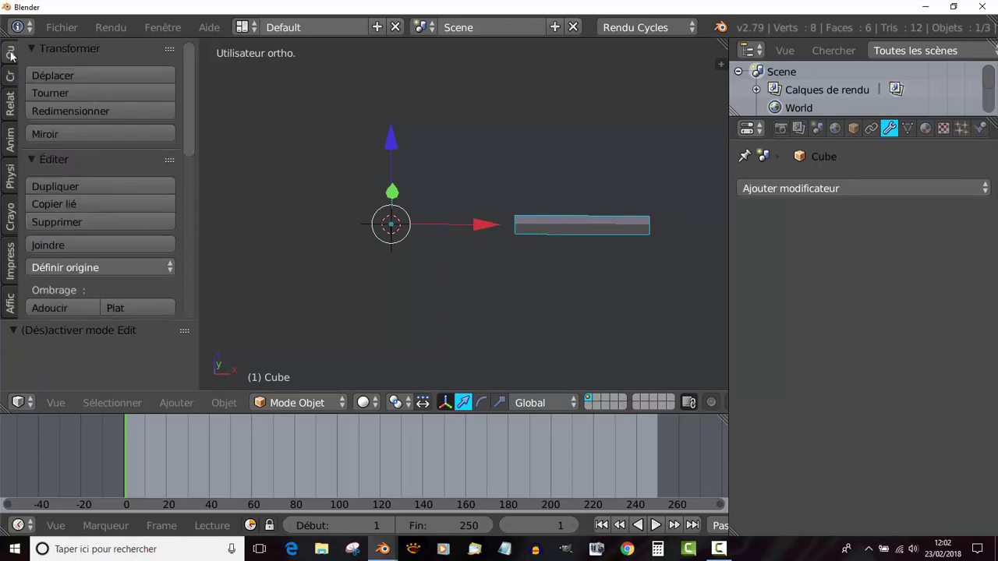
{"action": "left_click", "coordinate": [63, 267]}
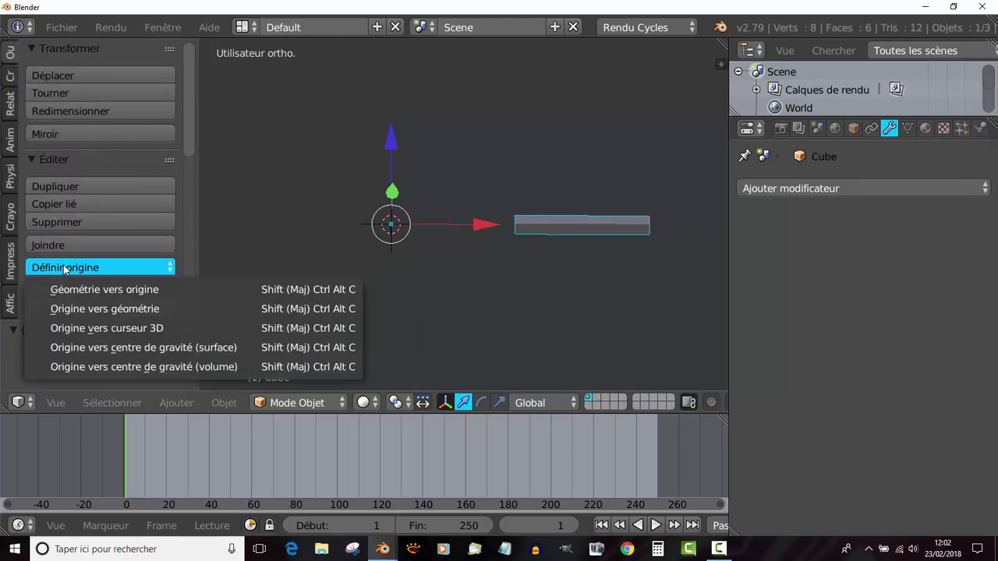
{"action": "left_click", "coordinate": [94, 330]}
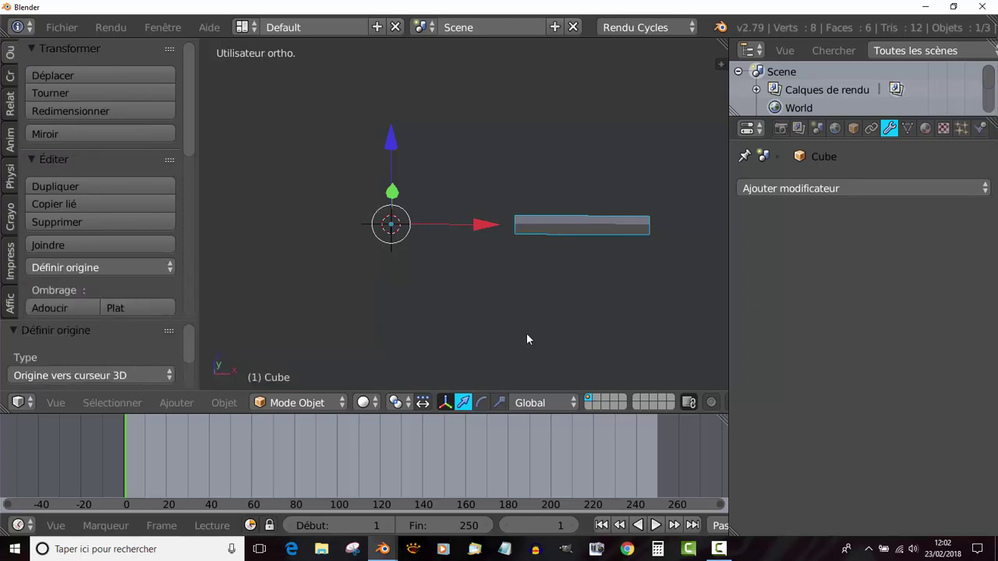
Try rotating the tread about the global Z axis to test its pivot point.
{"action": "key", "text": "r"}
{"action": "key", "text": "z"}
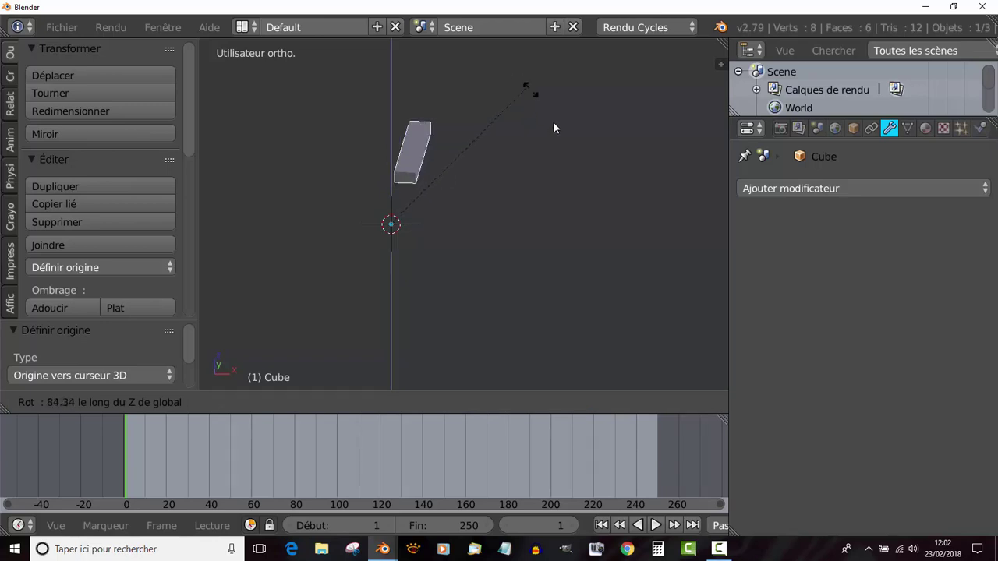
{"action": "left_click", "coordinate": [321, 319]}
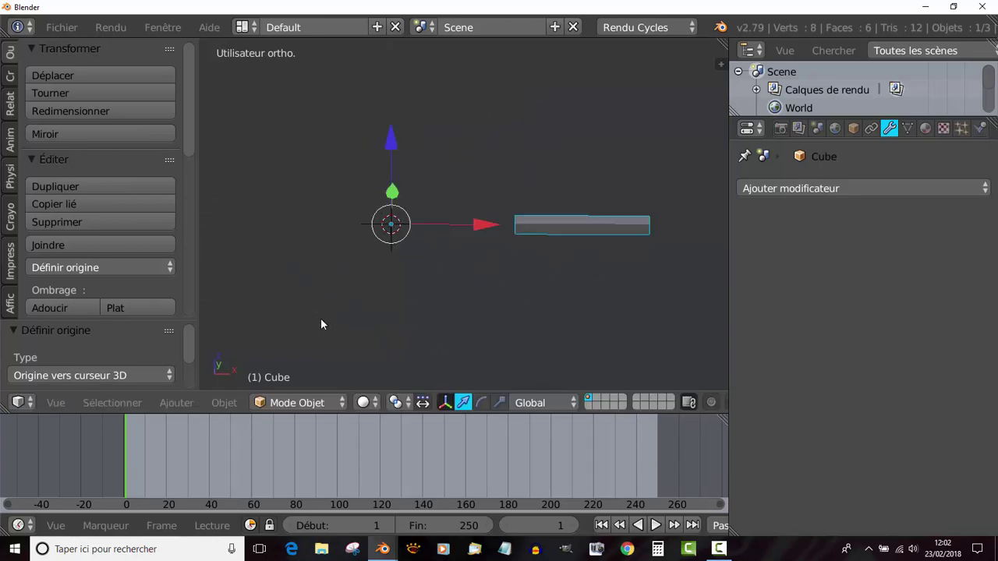
Add an Array modifier to the tread and set its relative X offset to 0.
{"action": "left_click", "coordinate": [874, 187]}
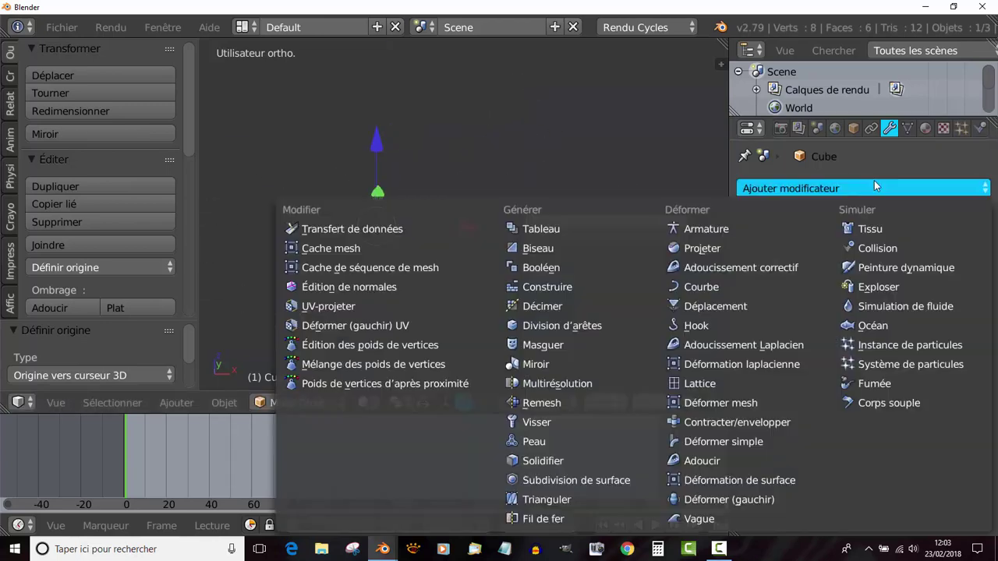
{"action": "left_click", "coordinate": [561, 231]}
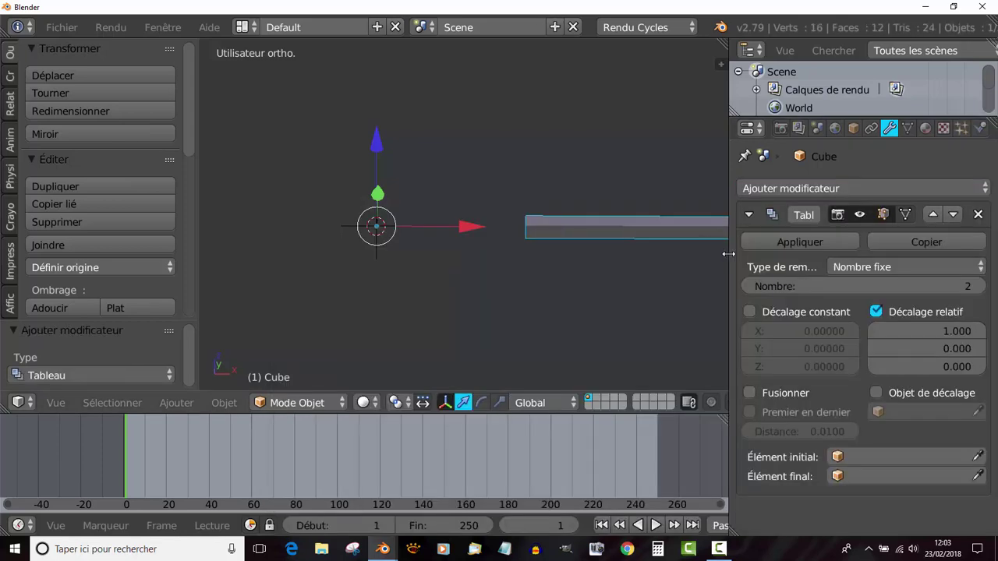
{"action": "left_click", "coordinate": [958, 331]}
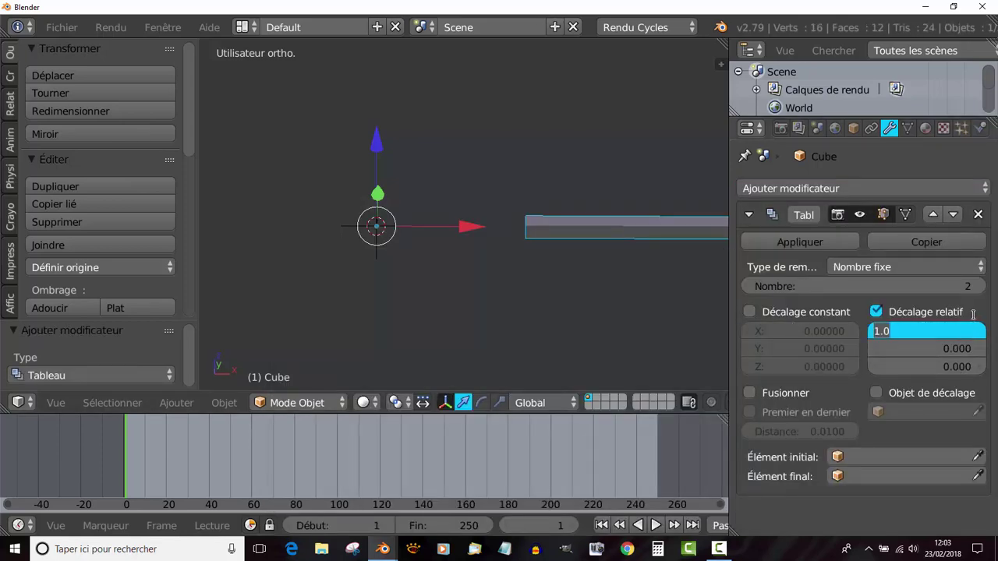
{"action": "type", "text": "0"}
{"action": "key", "text": "Tab"}
Set the Array's relative Z offset to 1.6, checking the tread spacing in front view.
{"action": "key", "text": "Tab"}
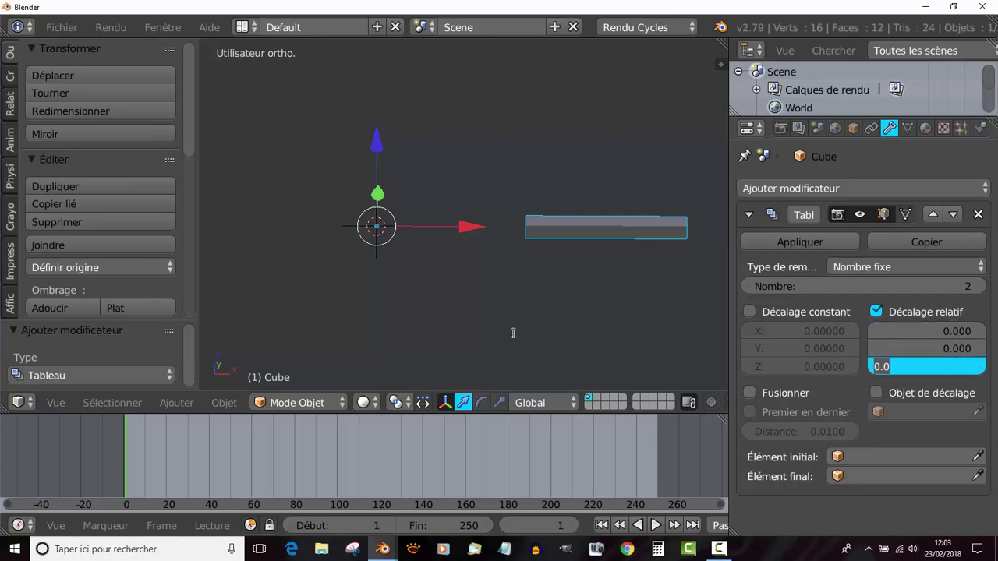
{"action": "type", "text": "1"}
{"action": "key", "text": "Return"}
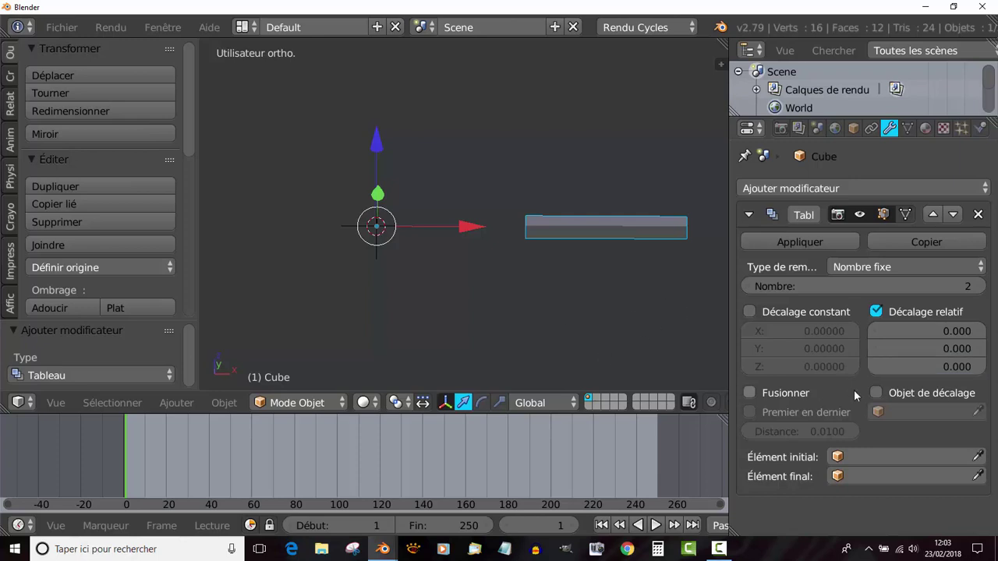
{"action": "key", "text": "KP_1"}
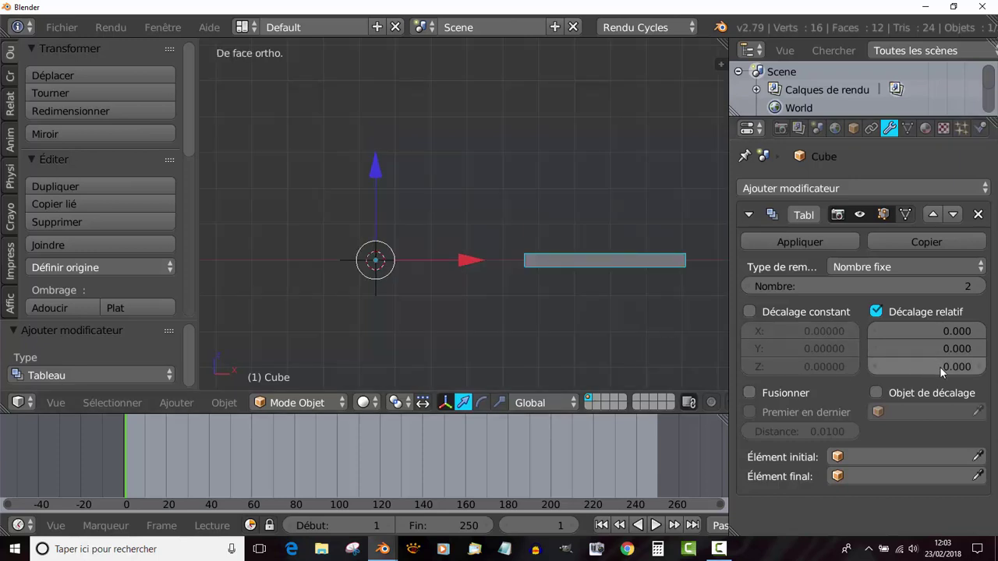
{"action": "left_click_drag", "start_coordinate": [939, 366], "coordinate": [965, 366]}
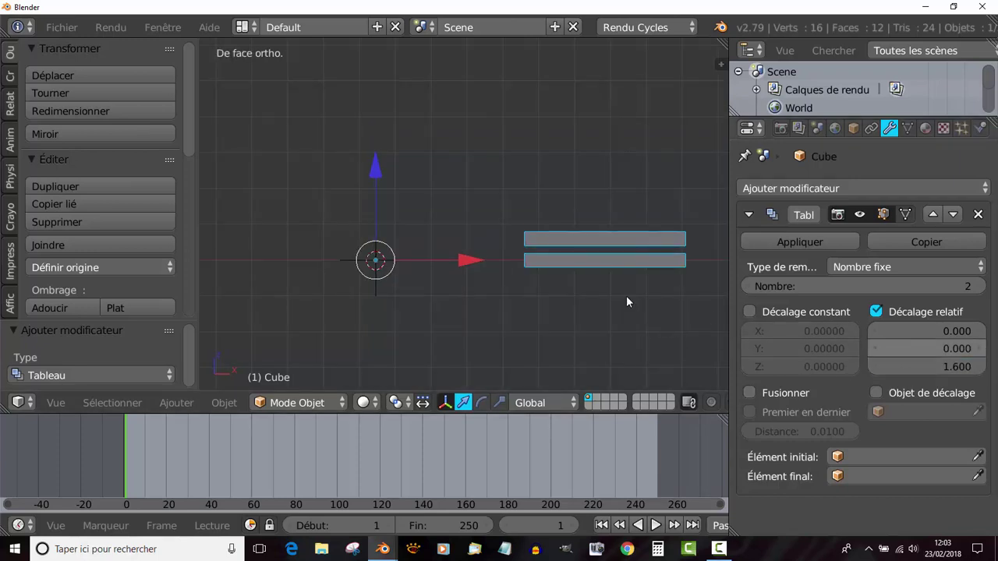
Raise the Array count to 19 so the treads form a tall stack.
{"action": "left_click", "coordinate": [979, 287]}
{"action": "double_click", "coordinate": [979, 287]}
{"action": "triple_click", "coordinate": [979, 286]}
{"action": "triple_click", "coordinate": [978, 287]}
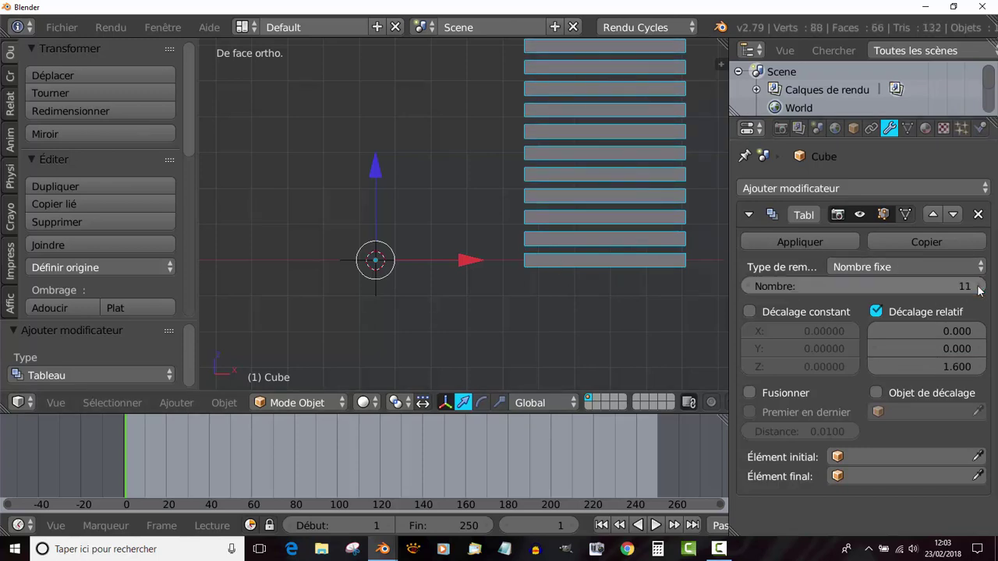
{"action": "double_click", "coordinate": [978, 287]}
{"action": "double_click", "coordinate": [978, 287]}
{"action": "scroll", "coordinate": [609, 283], "scroll_direction": "down", "scroll_amount": 6}
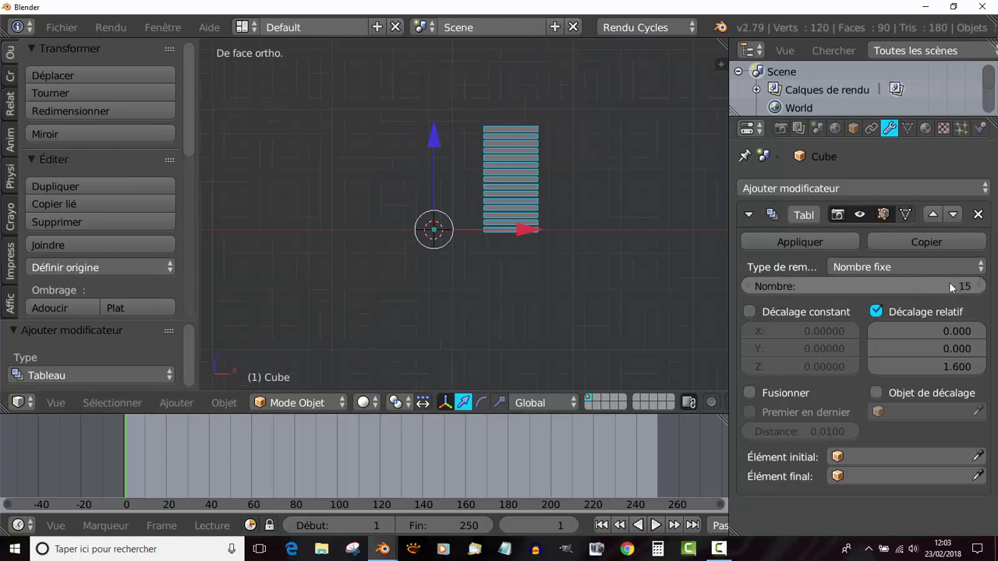
{"action": "mouse_move", "coordinate": [949, 287]}
{"action": "left_mouse_down"}
{"action": "mouse_move", "coordinate": [968, 287]}
{"action": "mouse_move", "coordinate": [945, 287]}
{"action": "mouse_move", "coordinate": [959, 287]}
{"action": "left_mouse_up"}
{"action": "middle_click_drag", "start_coordinate": [565, 254], "coordinate": [545, 295], "text": "shift"}
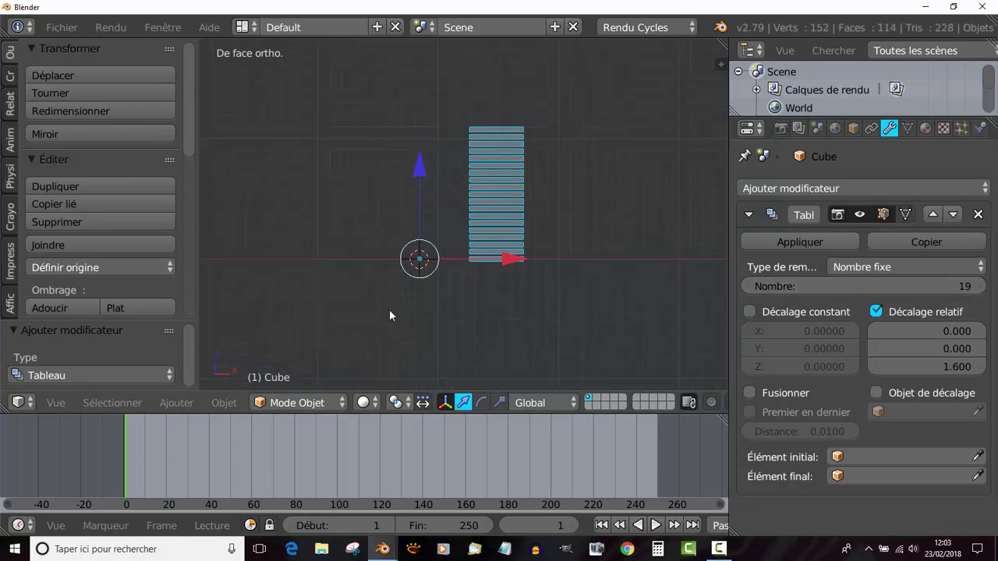
{"action": "scroll", "coordinate": [391, 310], "scroll_direction": "up", "scroll_amount": 2}
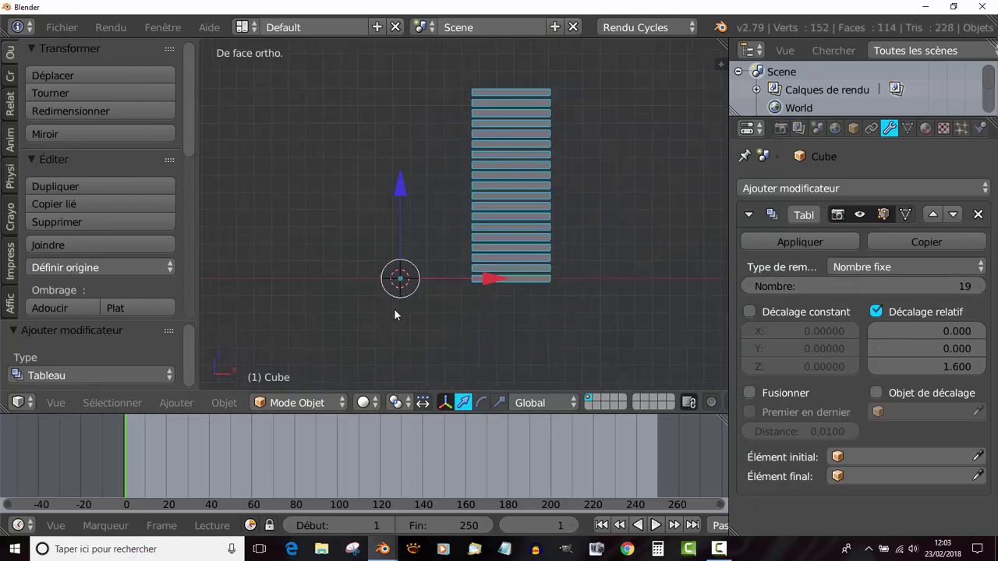
Enable Object Offset in the Array modifier and assign the Empty as its offset object.
{"action": "left_click", "coordinate": [877, 393]}
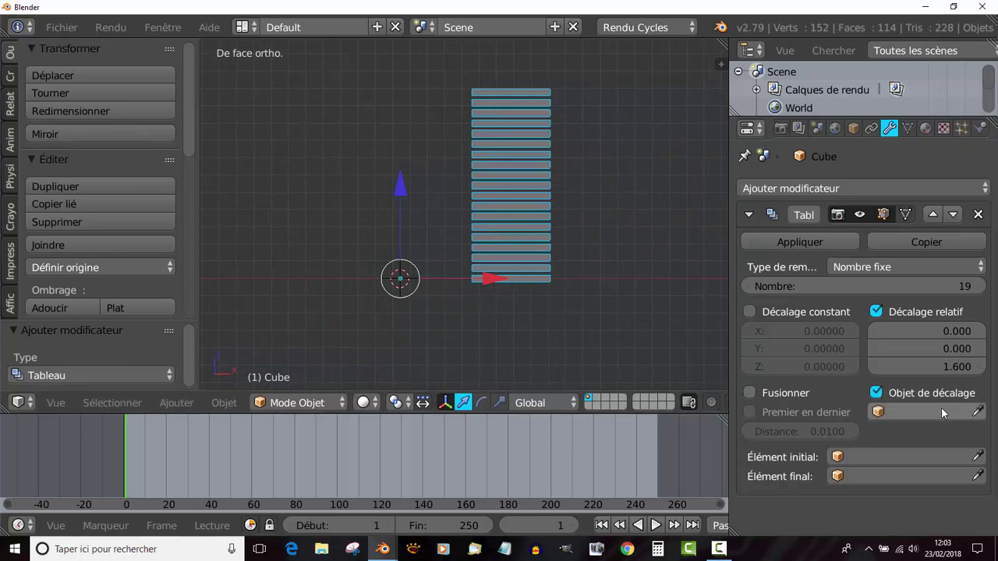
{"action": "left_click", "coordinate": [940, 409]}
{"action": "left_click", "coordinate": [802, 244]}
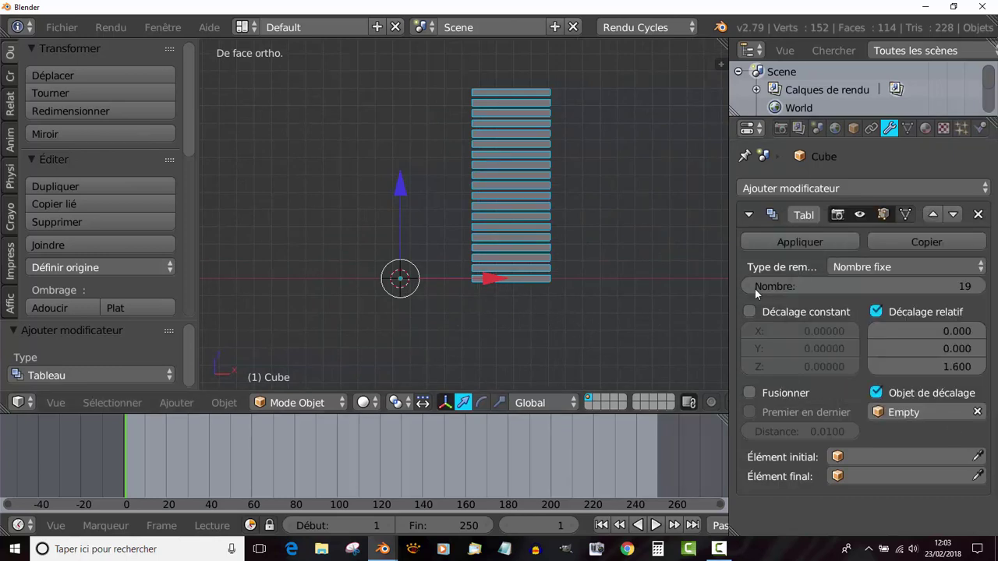
Rotate the Empty about -8.88° around the global Z axis to fan the stacked treads into a spiral.
{"action": "left_click", "coordinate": [401, 282]}
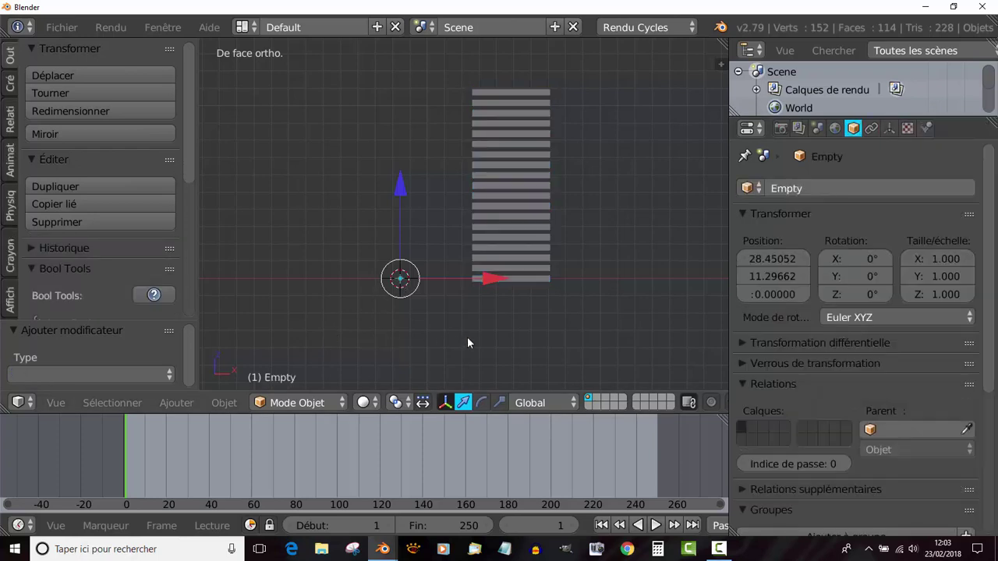
{"action": "key", "text": "r"}
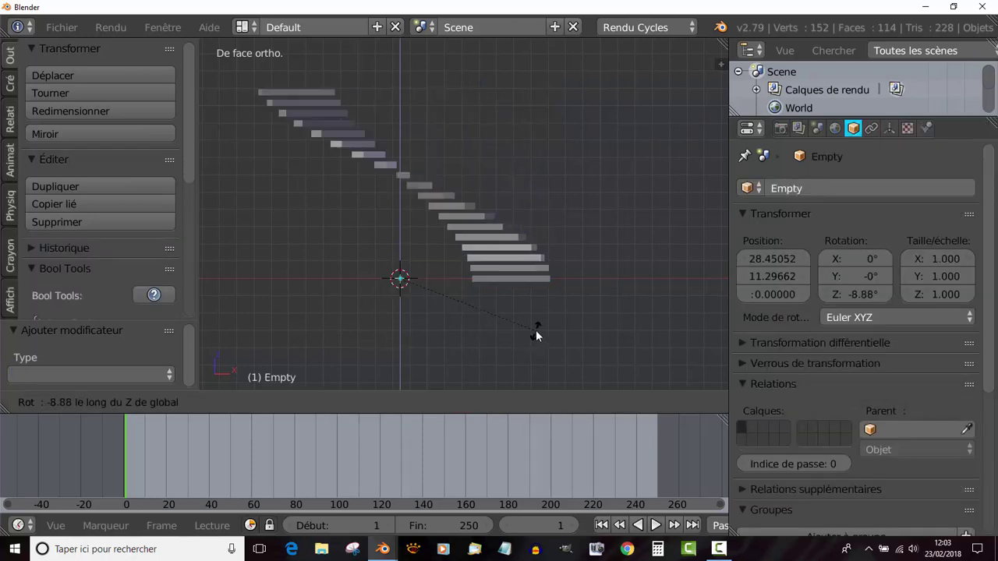
{"action": "left_click", "coordinate": [535, 335]}
{"action": "scroll", "coordinate": [535, 336], "scroll_direction": "down", "scroll_amount": 3}
{"action": "middle_click_drag", "start_coordinate": [545, 325], "coordinate": [524, 328]}
{"action": "scroll", "coordinate": [550, 327], "scroll_direction": "up", "scroll_amount": 5}
{"action": "scroll", "coordinate": [544, 316], "scroll_direction": "up", "scroll_amount": 1}
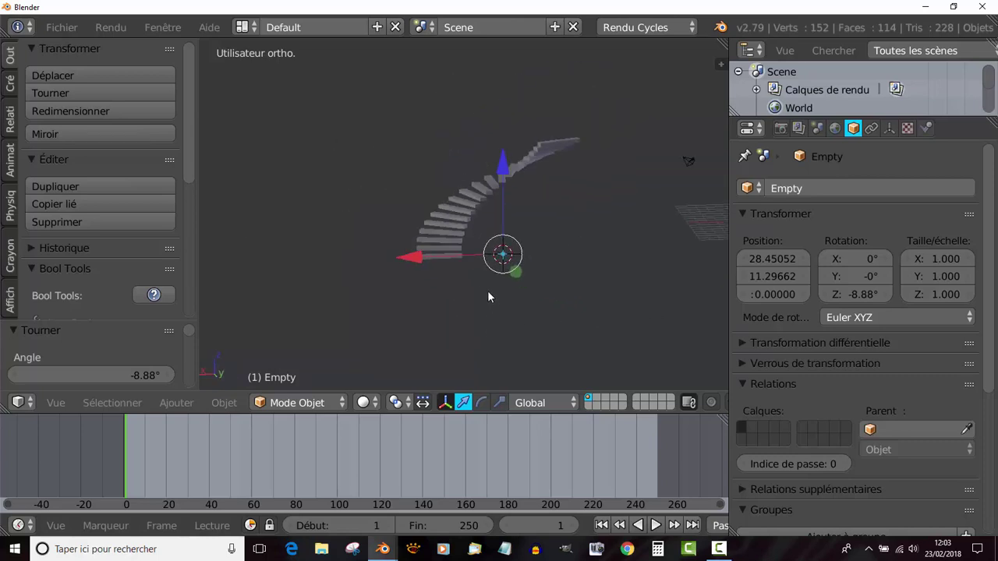
{"action": "middle_click_drag", "start_coordinate": [513, 332], "coordinate": [410, 354], "text": "shift"}
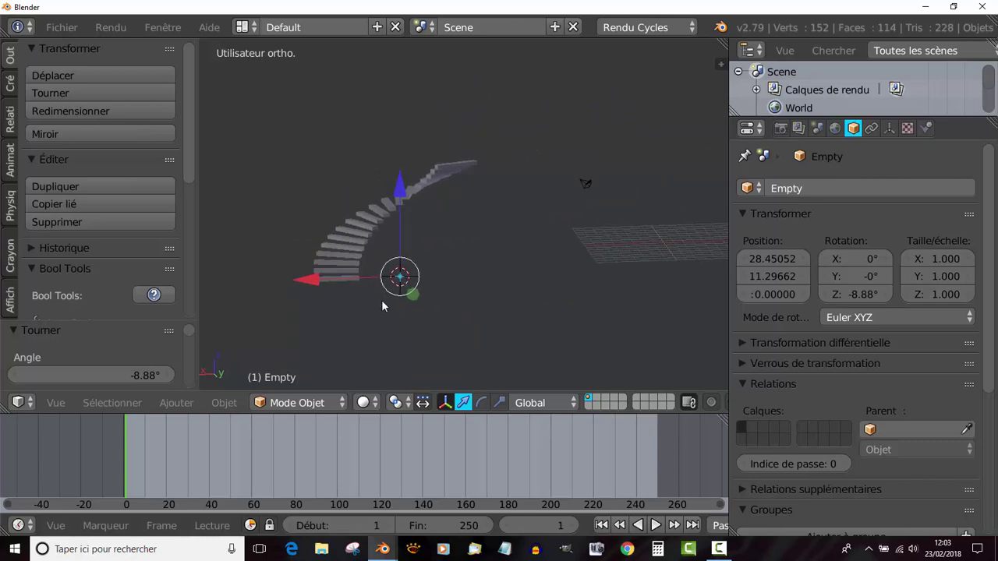
Delete the arrayed staircase and snap the 3D cursor back to the world centre.
{"action": "right_click", "coordinate": [344, 255]}
{"action": "key", "text": "x"}
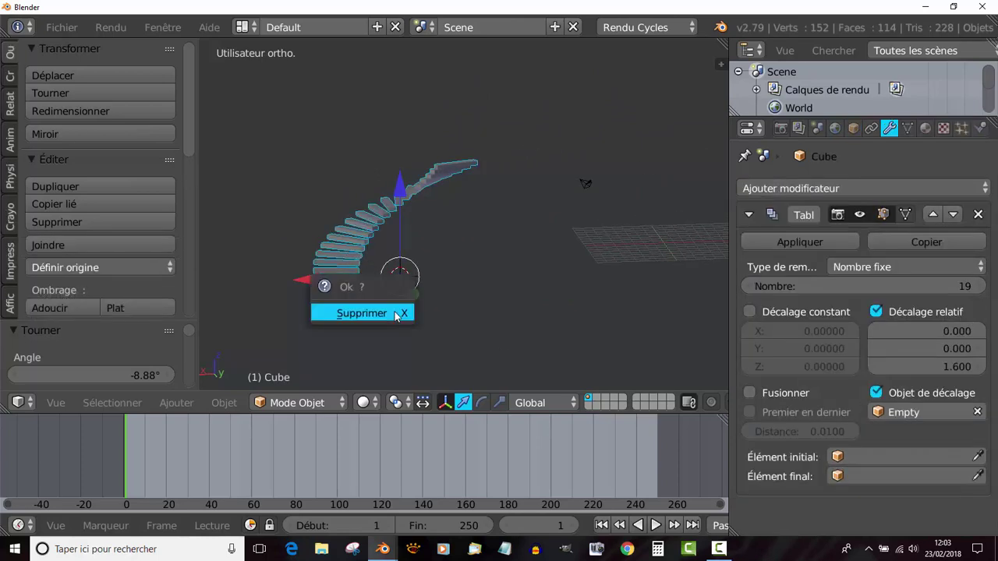
{"action": "left_click", "coordinate": [393, 312]}
{"action": "key", "text": "shift+s"}
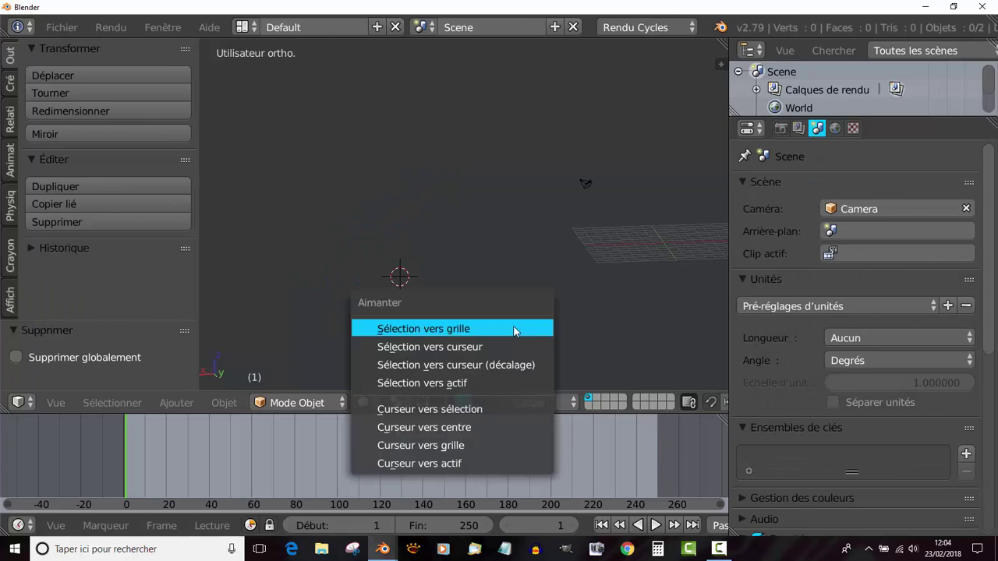
{"action": "left_click", "coordinate": [462, 428]}
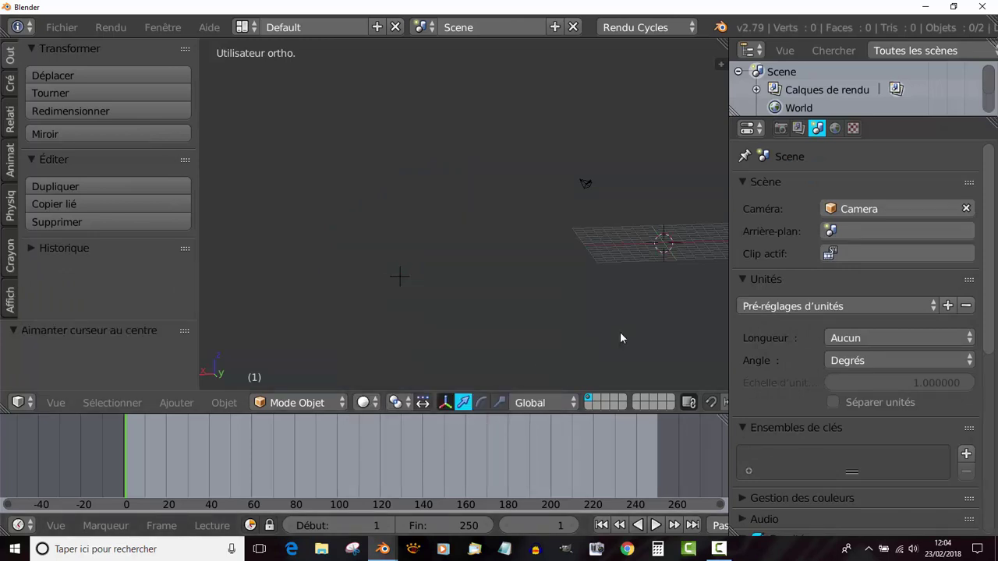
Delete the remaining Empty from its displaced location.
{"action": "middle_click_drag", "start_coordinate": [615, 332], "coordinate": [550, 339], "text": "shift"}
{"action": "right_click", "coordinate": [343, 293]}
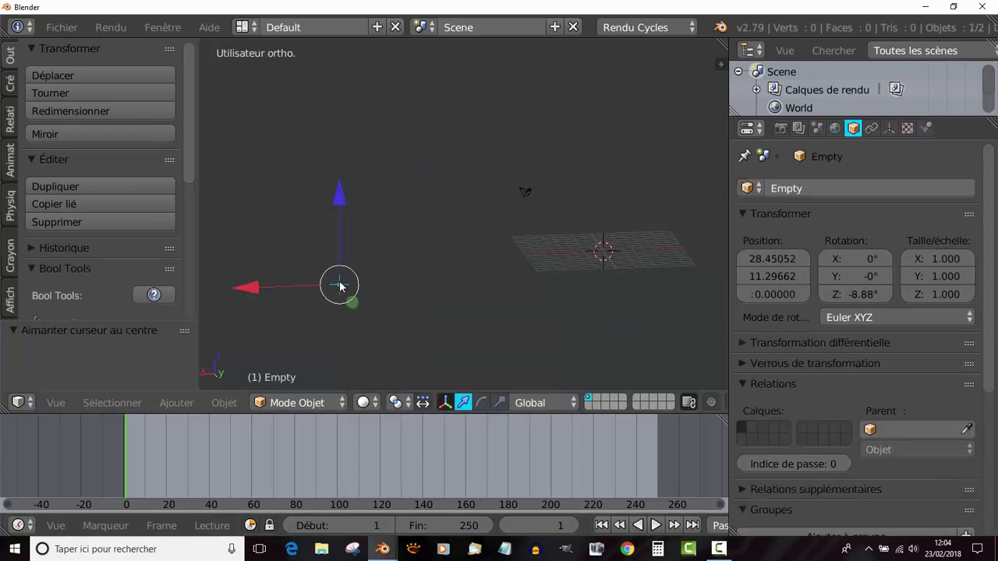
{"action": "key", "text": "x"}
{"action": "left_click", "coordinate": [339, 297]}
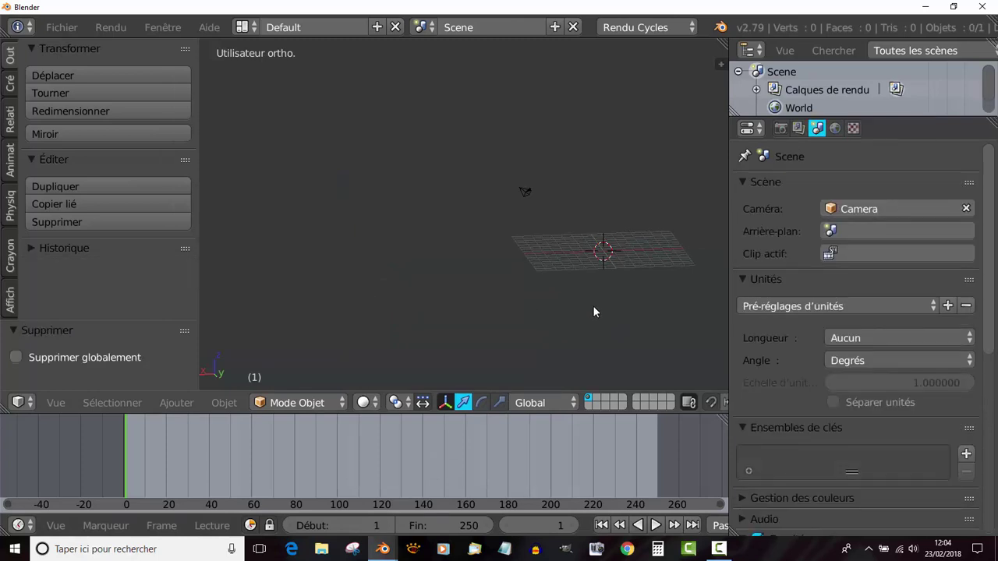
Add a Plain Axes Empty at the 3D cursor on the world origin.
{"action": "key", "text": "KP_1"}
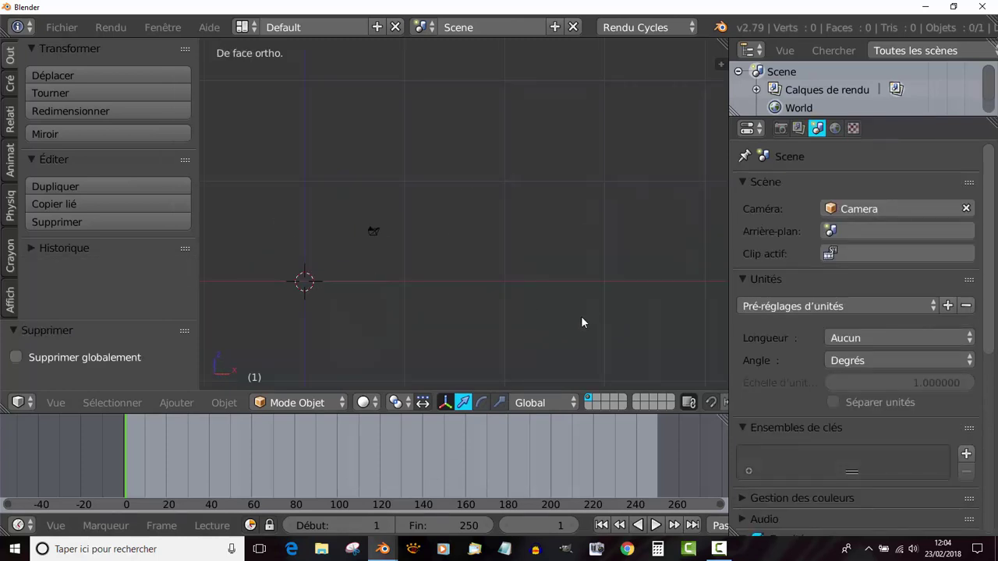
{"action": "middle_click_drag", "start_coordinate": [511, 235], "coordinate": [549, 259], "text": "shift"}
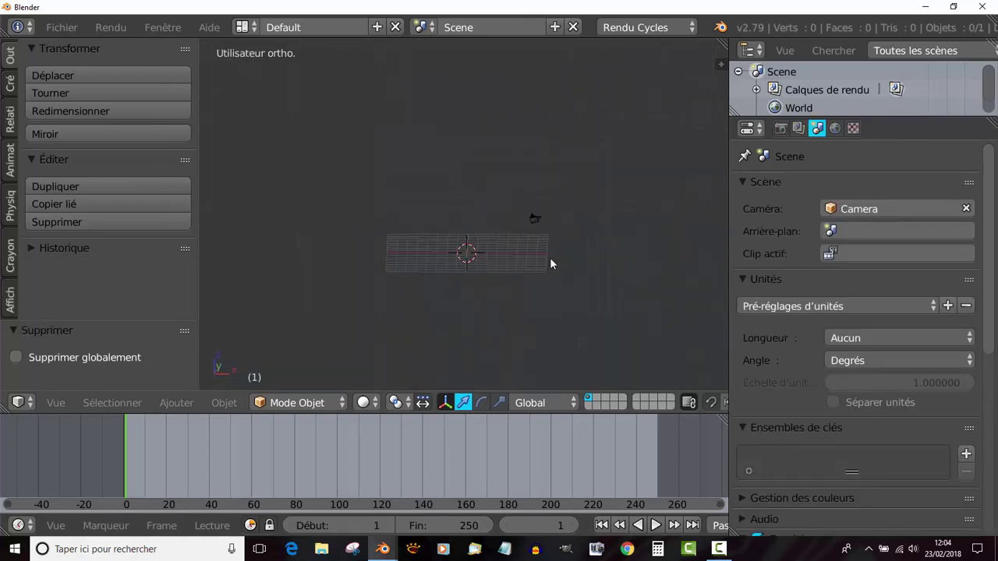
{"action": "scroll", "coordinate": [536, 277], "scroll_direction": "up", "scroll_amount": 6}
{"action": "middle_click_drag", "start_coordinate": [522, 303], "coordinate": [523, 212], "text": "shift"}
{"action": "middle_click_drag", "start_coordinate": [486, 249], "coordinate": [492, 276], "text": "shift"}
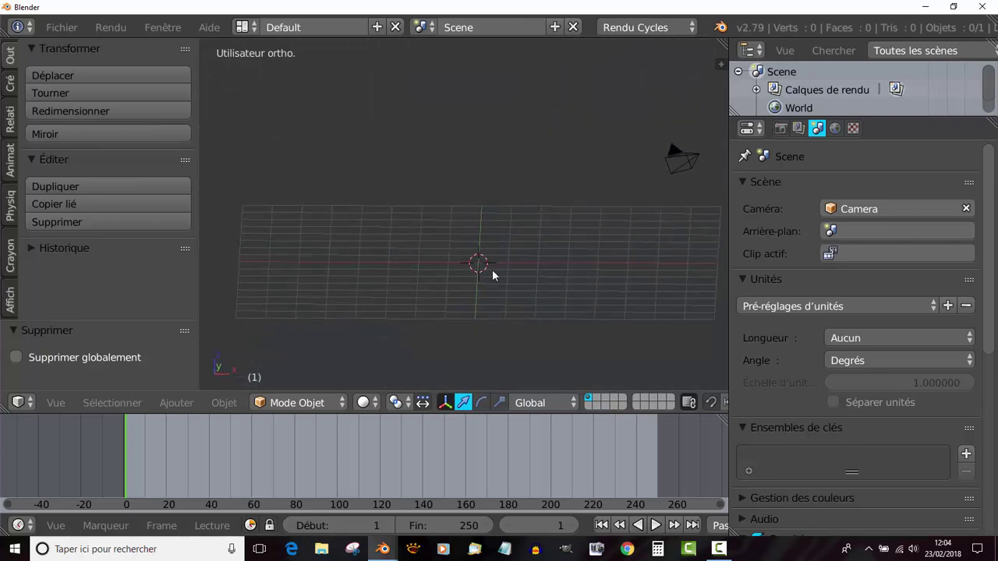
{"action": "left_click", "coordinate": [176, 403]}
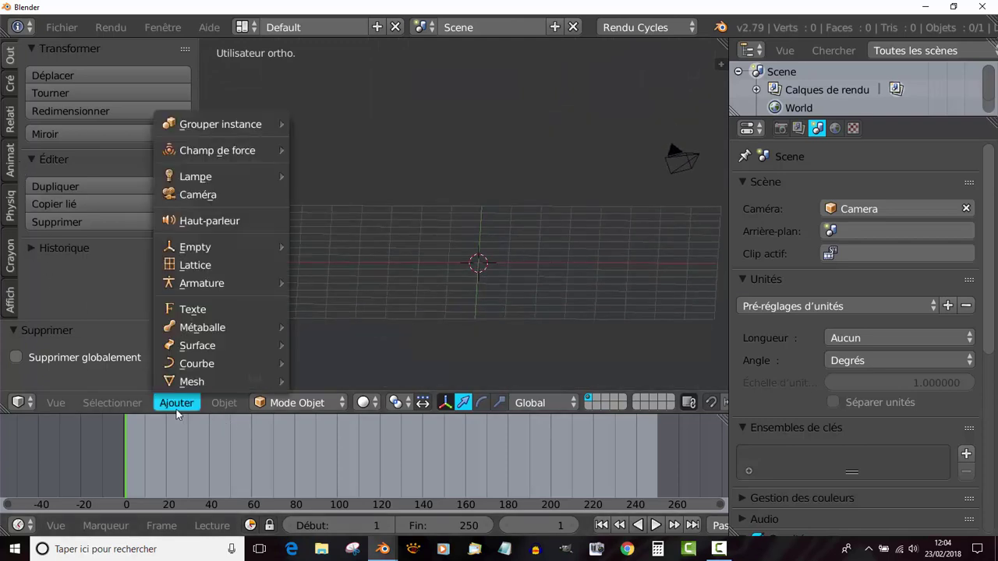
{"action": "mouse_move", "coordinate": [195, 247]}
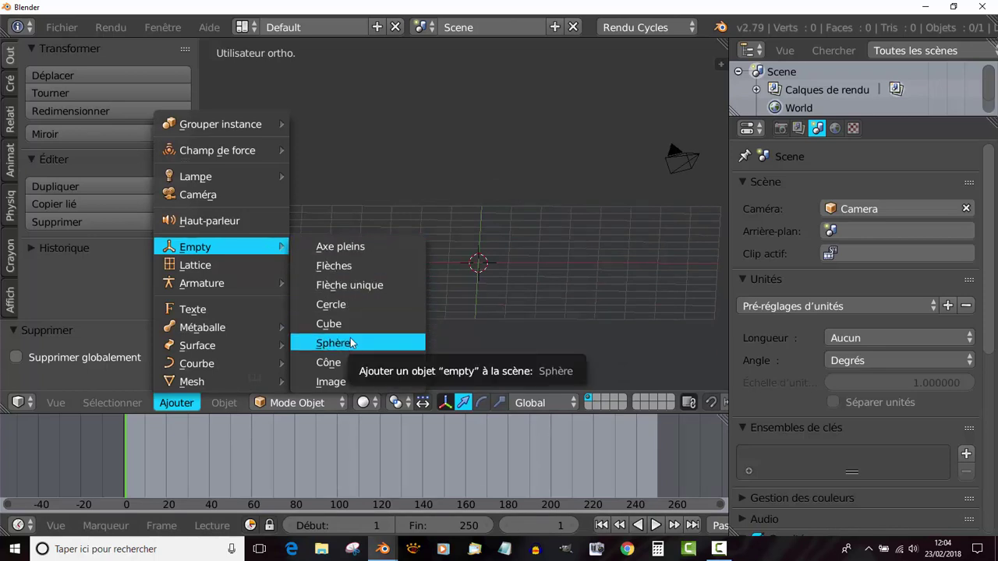
{"action": "left_click", "coordinate": [348, 247]}
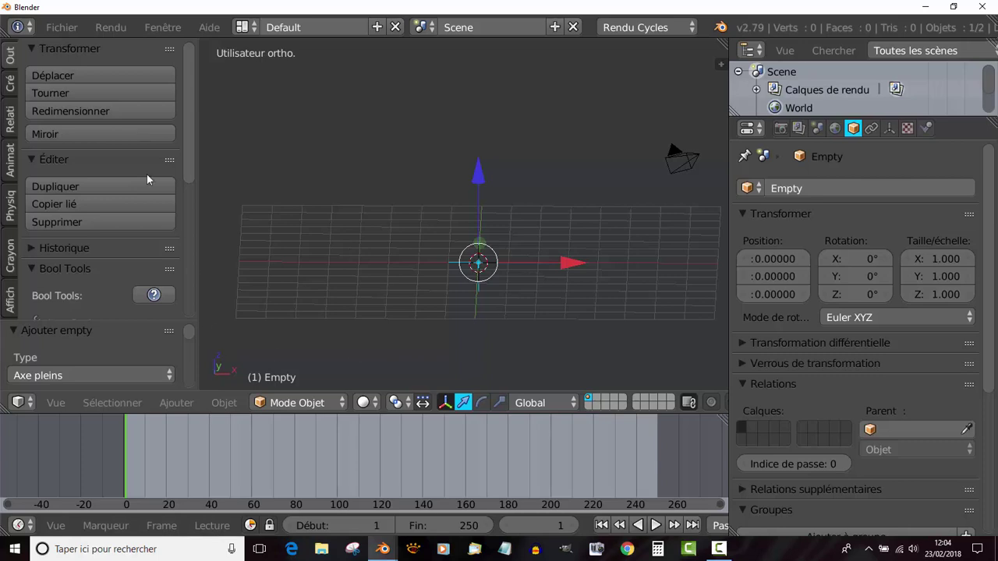
Add a cube at the world origin and flatten it along Z by a factor of about 0.356.
{"action": "left_click", "coordinate": [10, 83]}
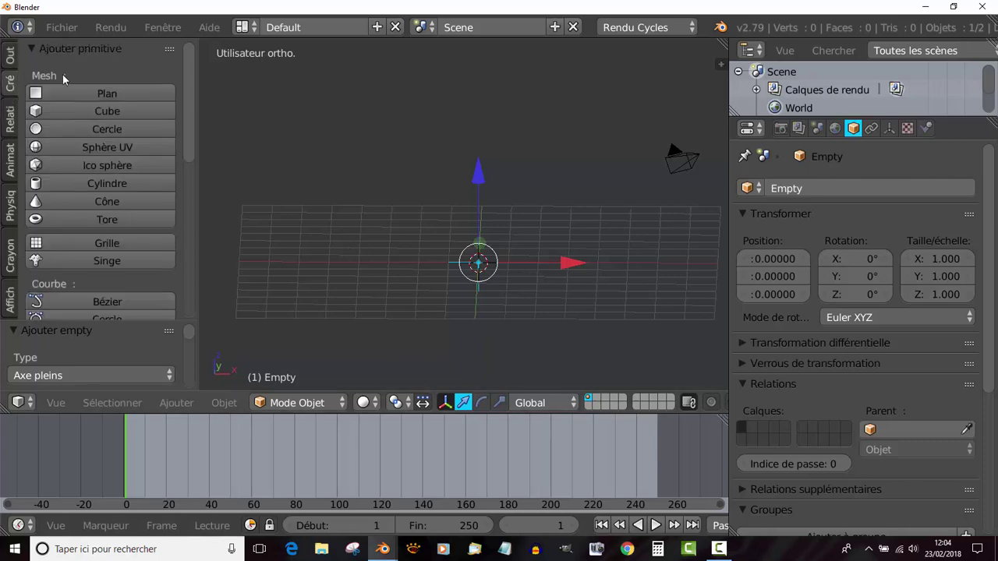
{"action": "left_click", "coordinate": [62, 111]}
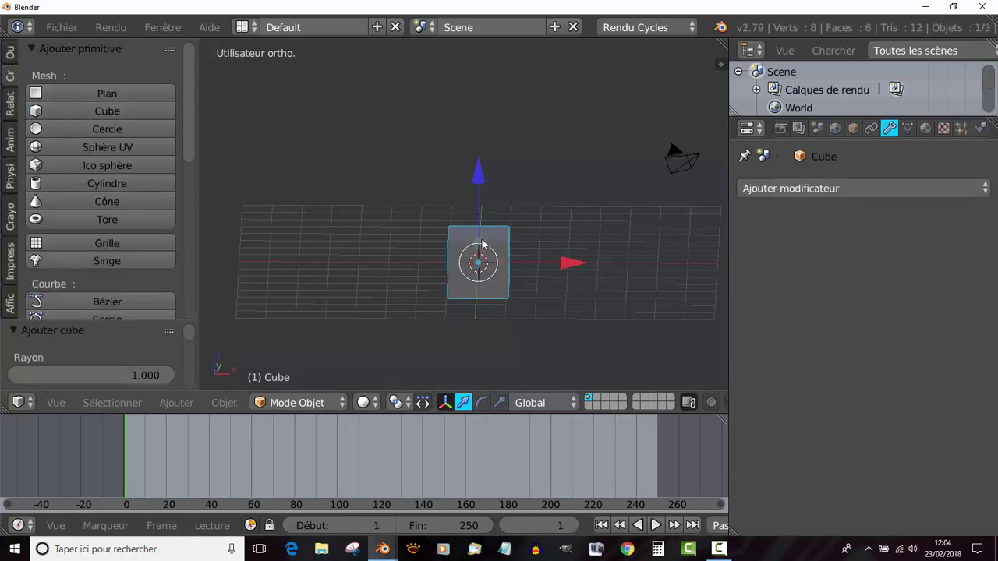
{"action": "left_click", "coordinate": [504, 403]}
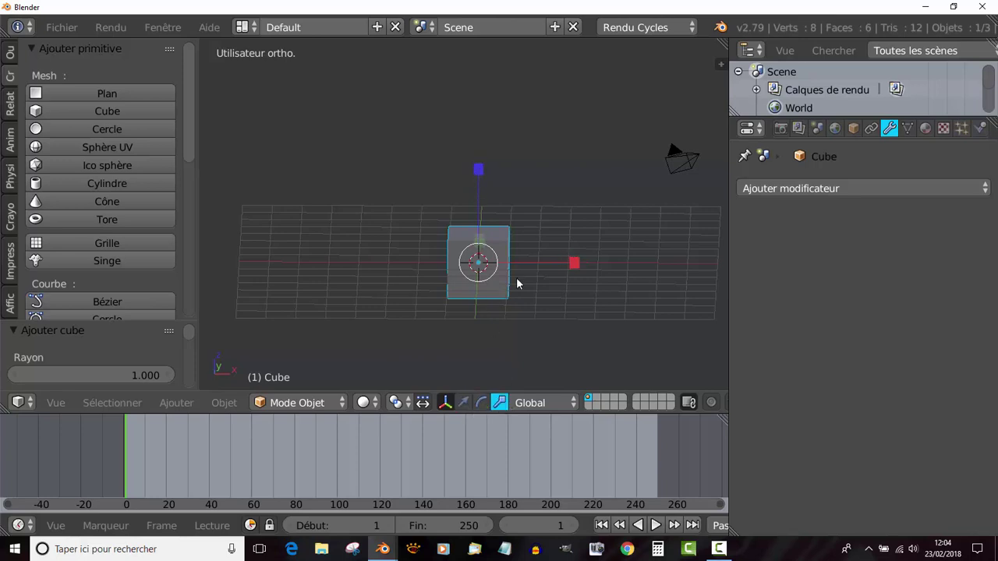
{"action": "middle_click_drag", "start_coordinate": [517, 281], "coordinate": [545, 278]}
{"action": "left_click_drag", "start_coordinate": [588, 113], "coordinate": [600, 179]}
{"action": "middle_click_drag", "start_coordinate": [600, 215], "coordinate": [510, 308]}
Stretch the block to about twice its length along X and thin it along Z by about 0.43.
{"action": "key", "text": "s"}
{"action": "key", "text": "x"}
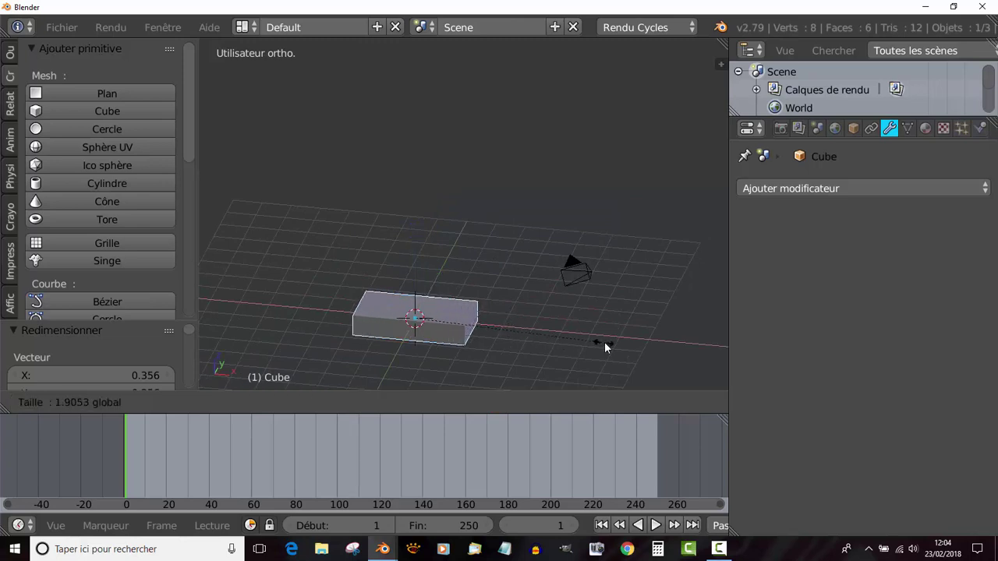
{"action": "left_click", "coordinate": [619, 344]}
{"action": "key", "text": "s"}
{"action": "key", "text": "z"}
{"action": "left_click", "coordinate": [538, 328]}
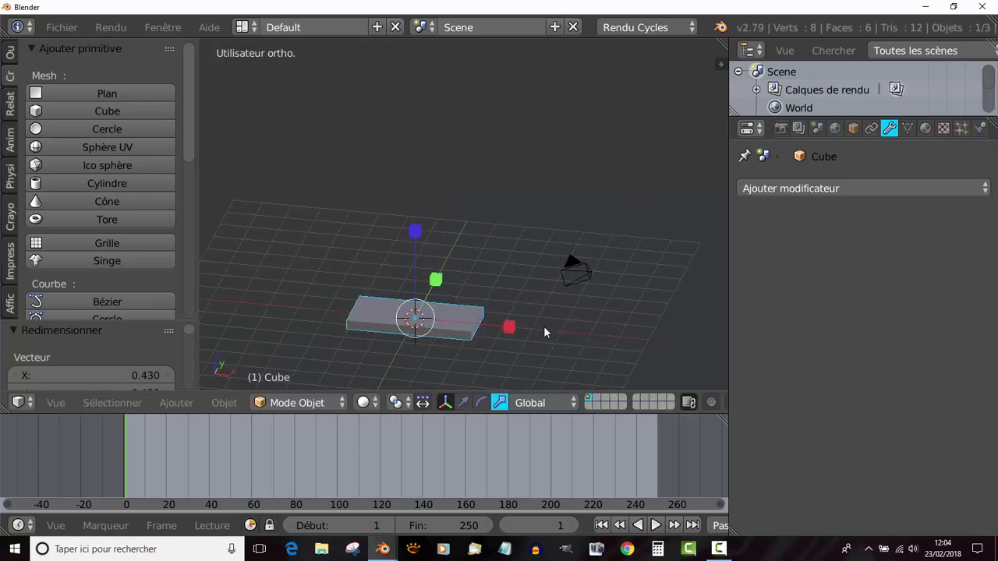
Narrow the block along Y by a factor of about 0.664 to form the tread.
{"action": "middle_click_drag", "start_coordinate": [543, 330], "coordinate": [511, 279]}
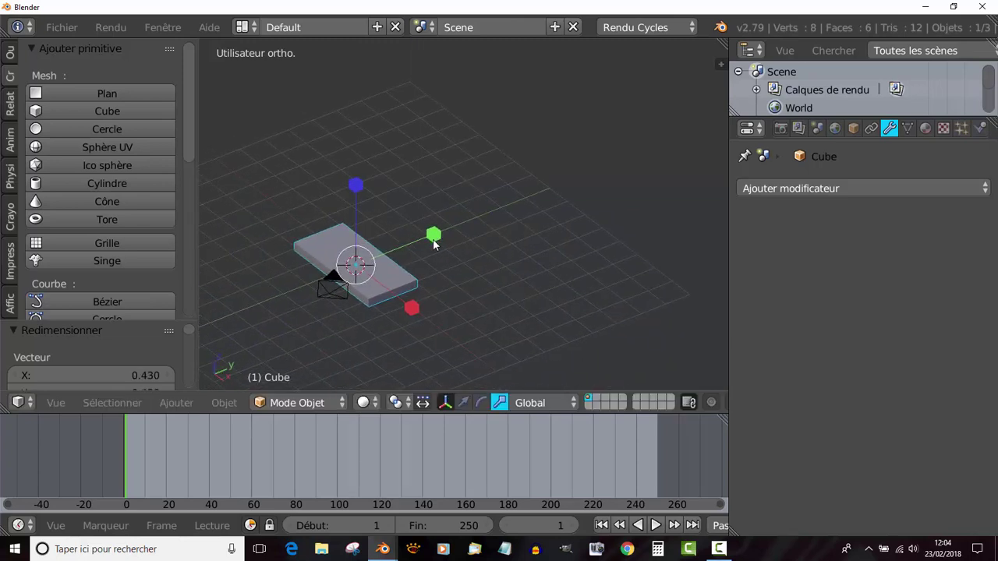
{"action": "key", "text": "s"}
{"action": "key", "text": "x"}
{"action": "left_click", "coordinate": [410, 251]}
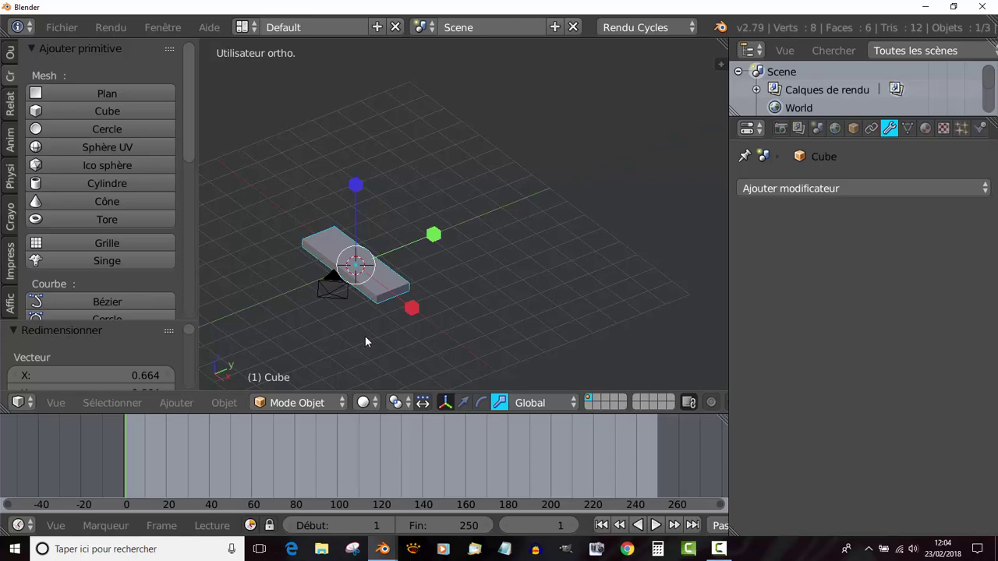
Move the tread along positive X in Object Mode until it is clear of the Empty.
{"action": "left_click", "coordinate": [463, 402]}
{"action": "middle_click_drag", "start_coordinate": [443, 354], "coordinate": [503, 313]}
{"action": "left_click_drag", "start_coordinate": [496, 291], "coordinate": [592, 311]}
{"action": "middle_click_drag", "start_coordinate": [429, 343], "coordinate": [395, 325]}
{"action": "key", "text": "Tab"}
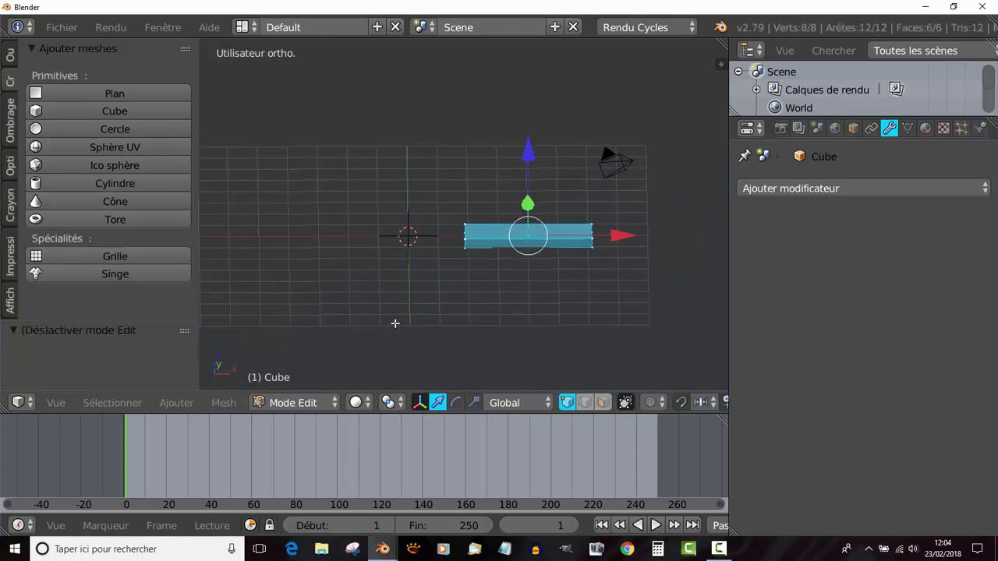
{"action": "scroll", "coordinate": [465, 245], "scroll_direction": "up", "scroll_amount": 2}
{"action": "middle_click_drag", "start_coordinate": [442, 287], "coordinate": [474, 291], "text": "shift"}
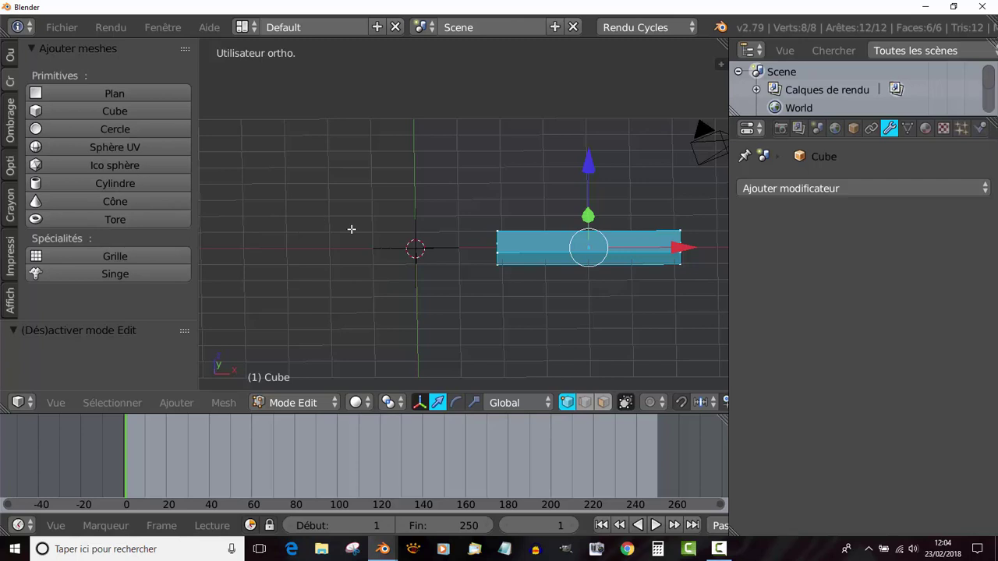
{"action": "key", "text": "Tab"}
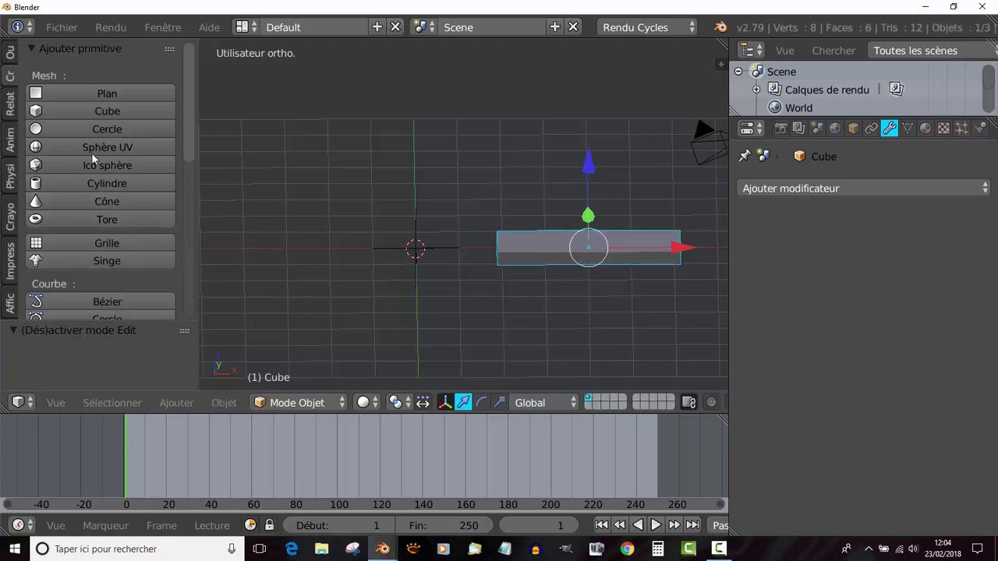
Set the tread's origin to the 3D cursor at the world origin.
{"action": "left_click", "coordinate": [13, 56]}
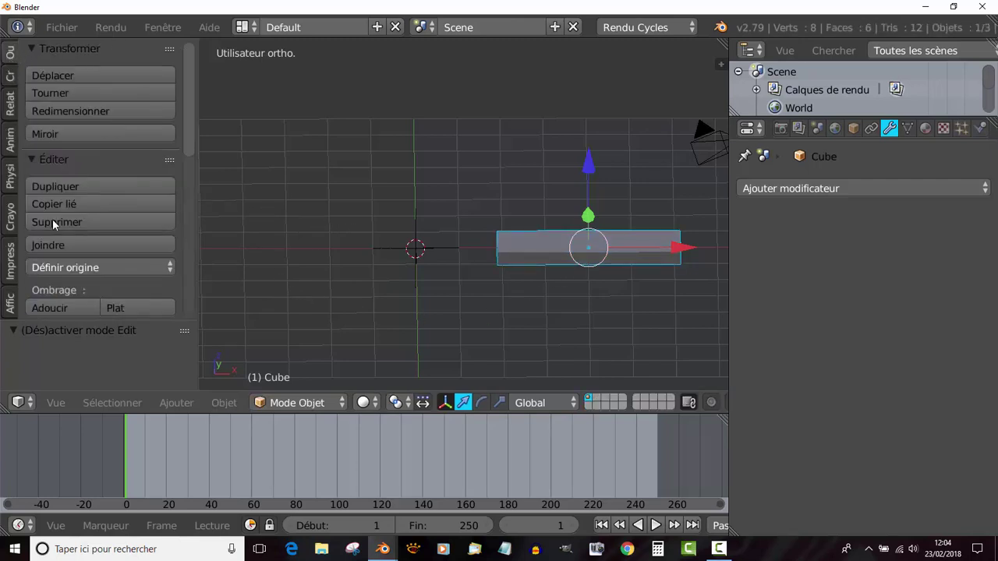
{"action": "scroll", "coordinate": [56, 224], "scroll_direction": "down", "scroll_amount": 3}
{"action": "left_click", "coordinate": [120, 194]}
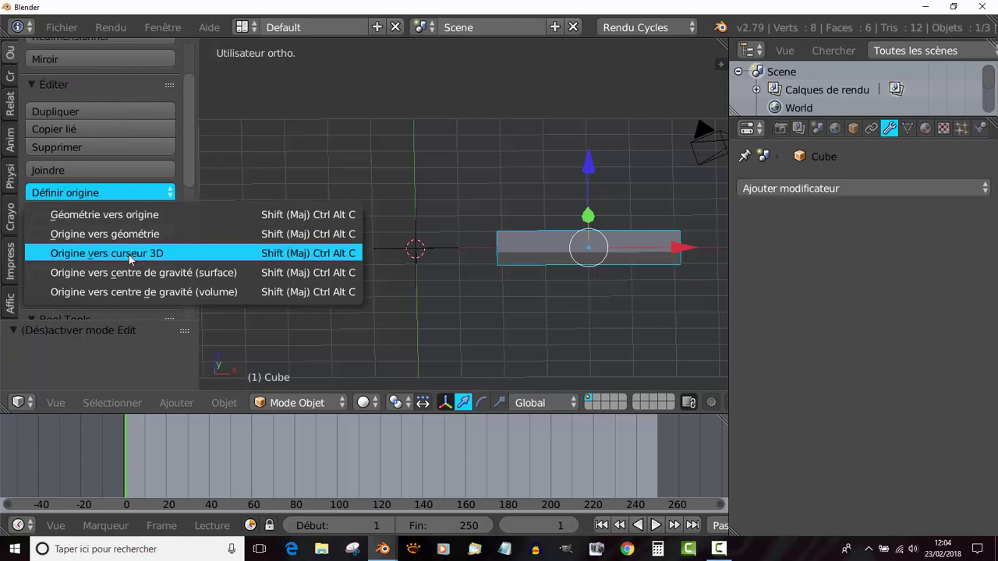
{"action": "left_click", "coordinate": [101, 254]}
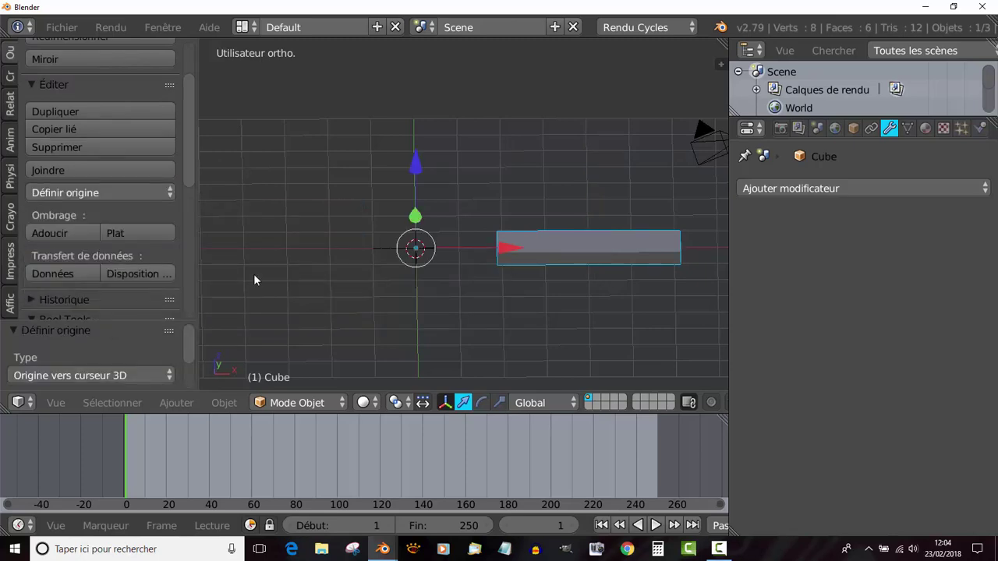
{"action": "middle_click_drag", "start_coordinate": [490, 319], "coordinate": [481, 318]}
Add an Array modifier to the tread and enable Object Offset with the Empty as its offset object.
{"action": "left_click", "coordinate": [838, 188]}
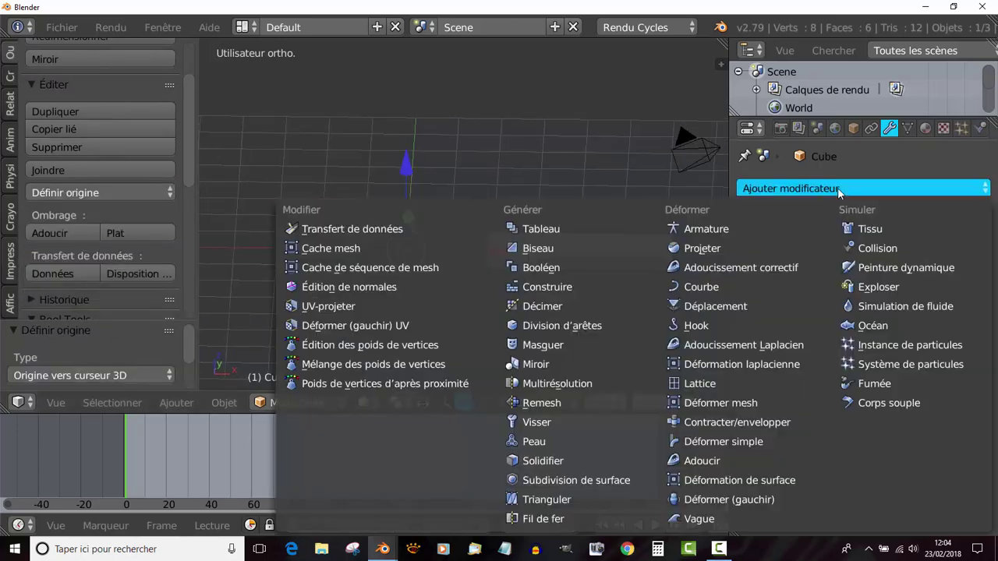
{"action": "left_click", "coordinate": [571, 227]}
{"action": "middle_click_drag", "start_coordinate": [543, 316], "coordinate": [508, 316]}
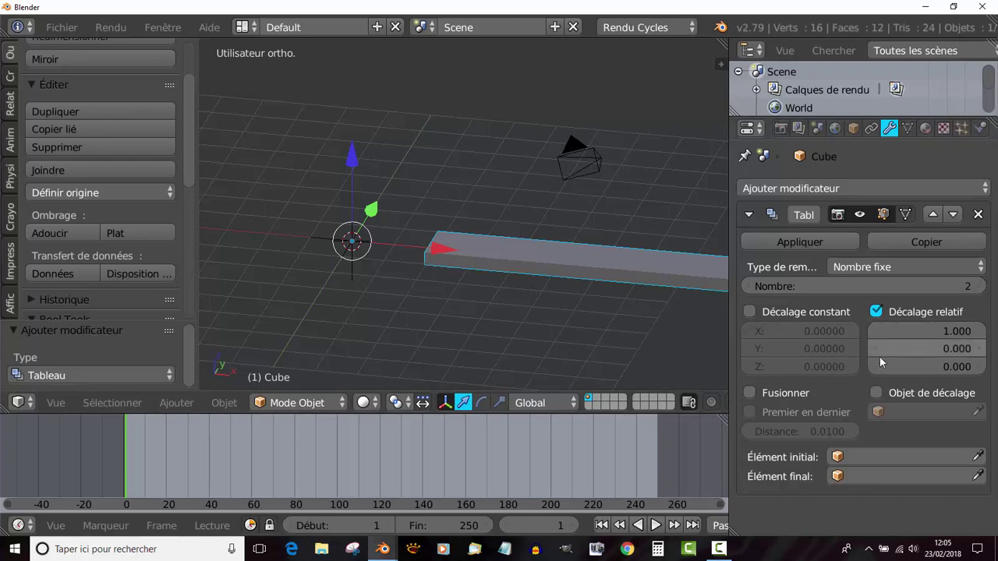
{"action": "left_click", "coordinate": [878, 393]}
{"action": "left_click", "coordinate": [904, 412]}
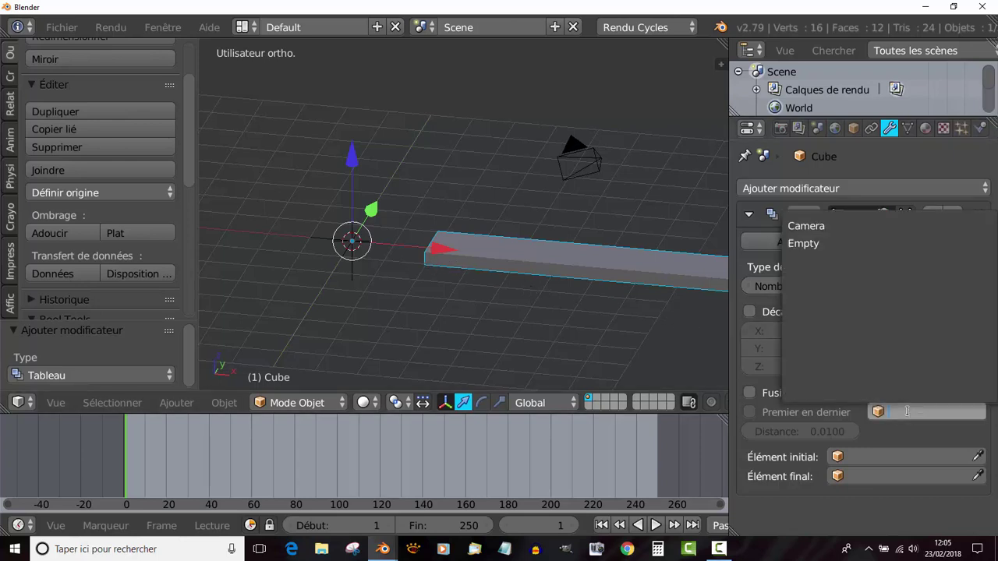
{"action": "left_click", "coordinate": [810, 244]}
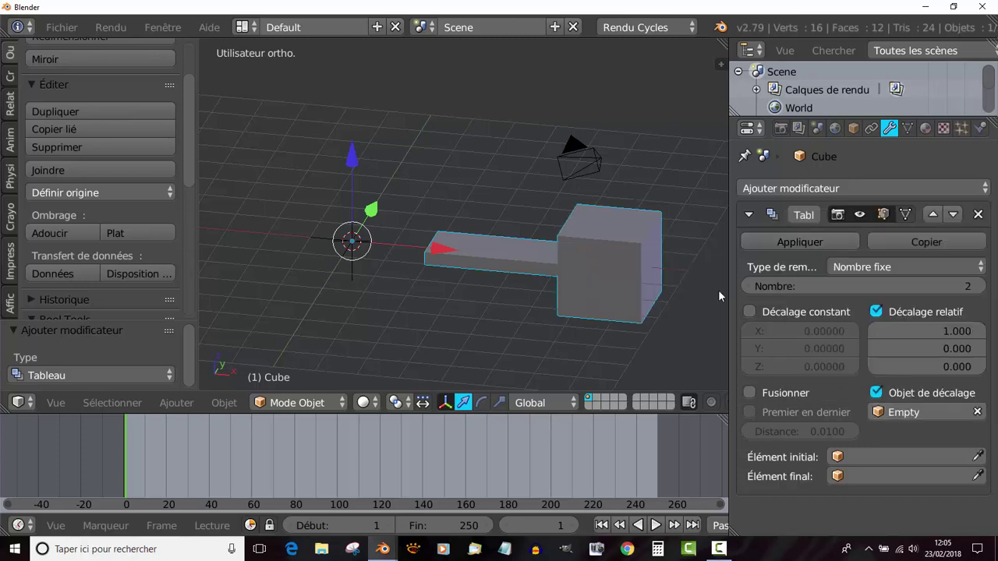
Widen the 3D view and examine the array copy's size and shape against the original tread from several angles.
{"action": "scroll", "coordinate": [668, 305], "scroll_direction": "down", "scroll_amount": 1}
{"action": "scroll", "coordinate": [668, 305], "scroll_direction": "down", "scroll_amount": 1}
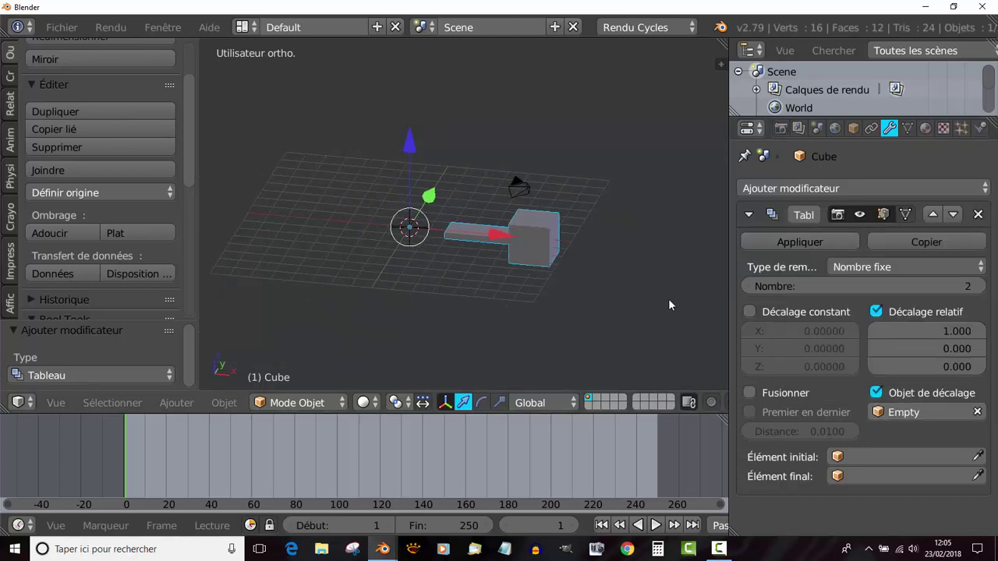
{"action": "scroll", "coordinate": [668, 304], "scroll_direction": "up", "scroll_amount": 2}
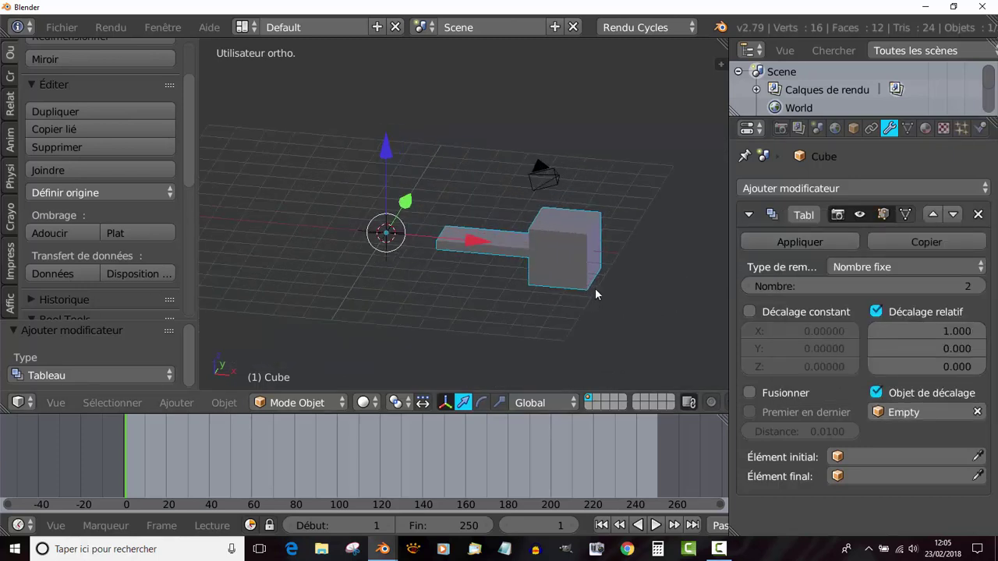
{"action": "middle_click_drag", "start_coordinate": [581, 288], "coordinate": [473, 311]}
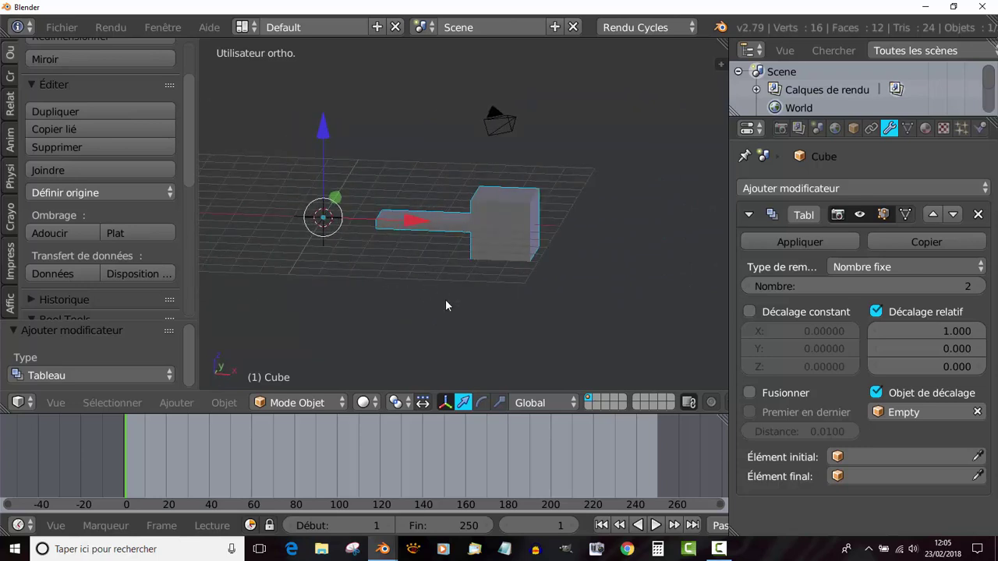
{"action": "mouse_move", "coordinate": [527, 246]}
{"action": "middle_mouse_down"}
{"action": "mouse_move", "coordinate": [552, 247]}
{"action": "mouse_move", "coordinate": [532, 254]}
{"action": "middle_mouse_up"}
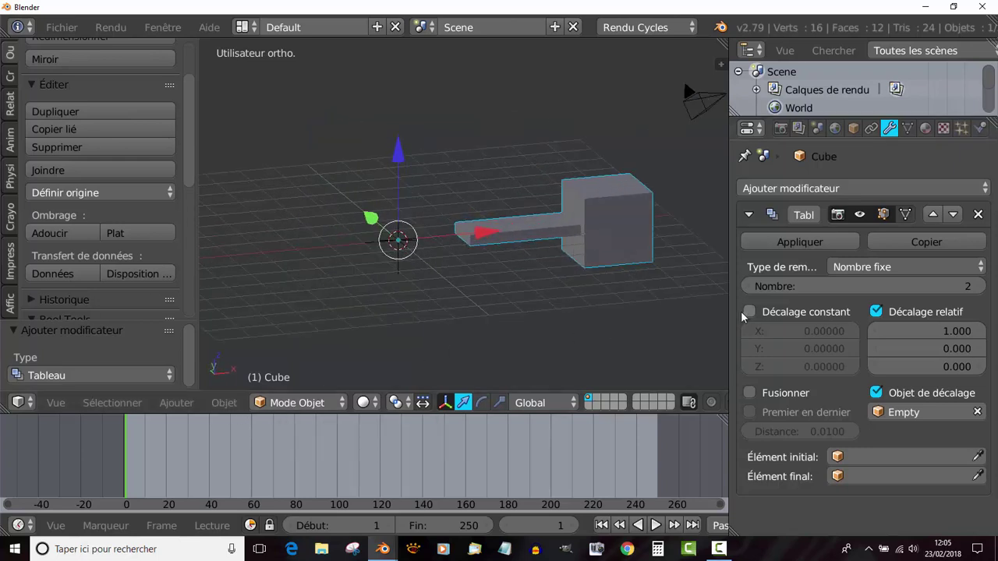
{"action": "left_click_drag", "start_coordinate": [728, 291], "coordinate": [785, 298]}
{"action": "middle_click_drag", "start_coordinate": [717, 300], "coordinate": [655, 316], "text": "shift"}
{"action": "scroll", "coordinate": [637, 316], "scroll_direction": "up", "scroll_amount": 1}
{"action": "scroll", "coordinate": [636, 321], "scroll_direction": "up", "scroll_amount": 1}
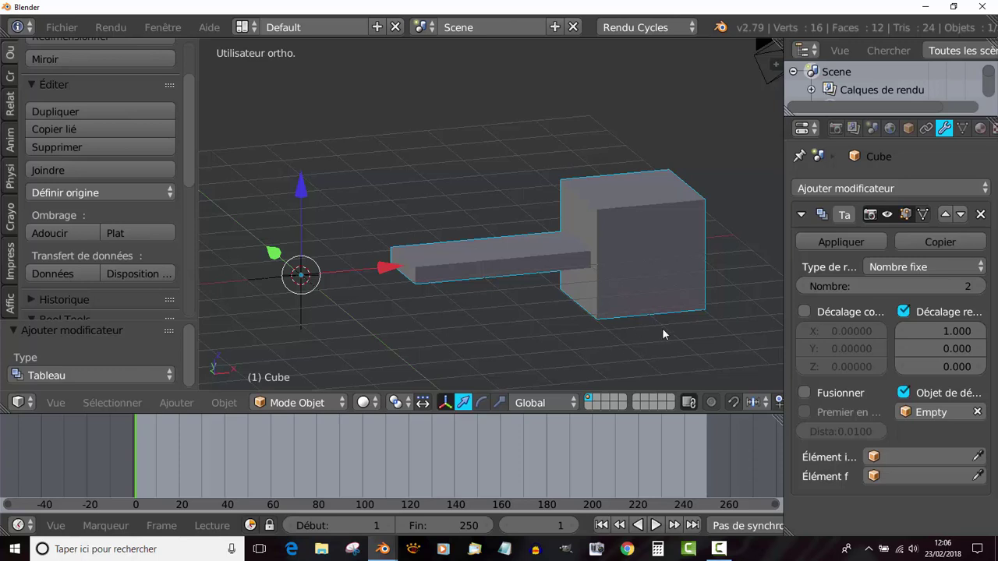
{"action": "middle_click_drag", "start_coordinate": [625, 339], "coordinate": [583, 332]}
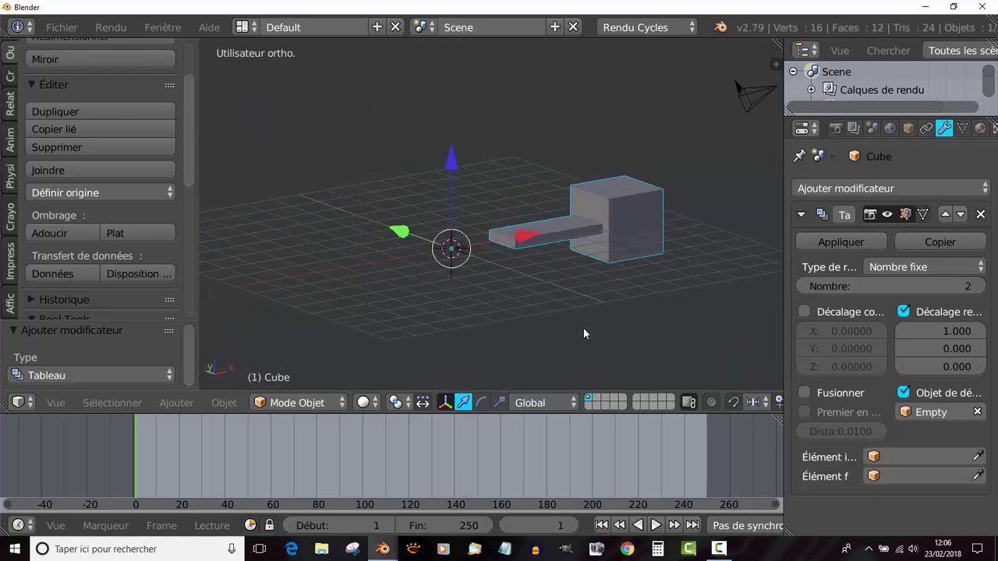
{"action": "scroll", "coordinate": [583, 334], "scroll_direction": "up", "scroll_amount": 2}
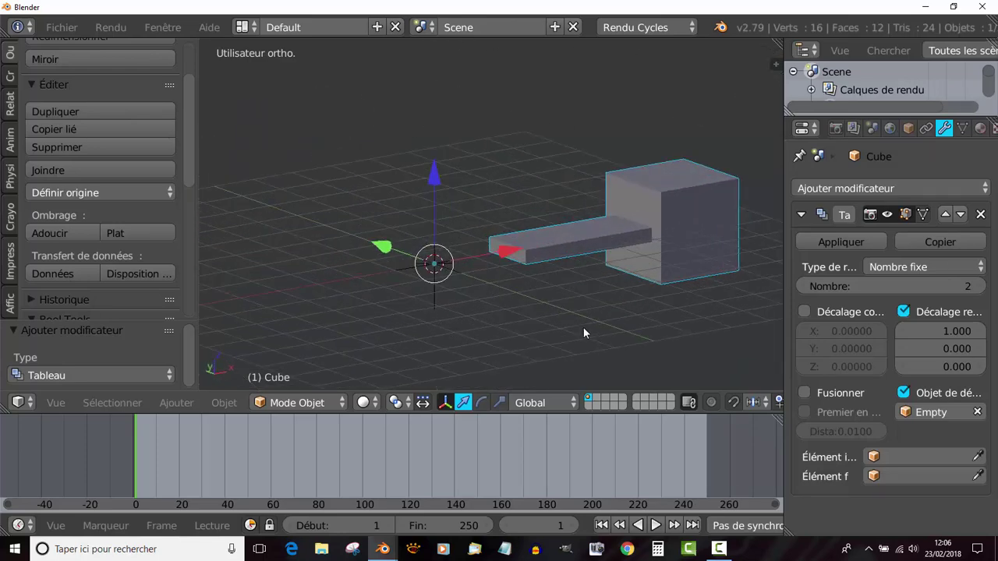